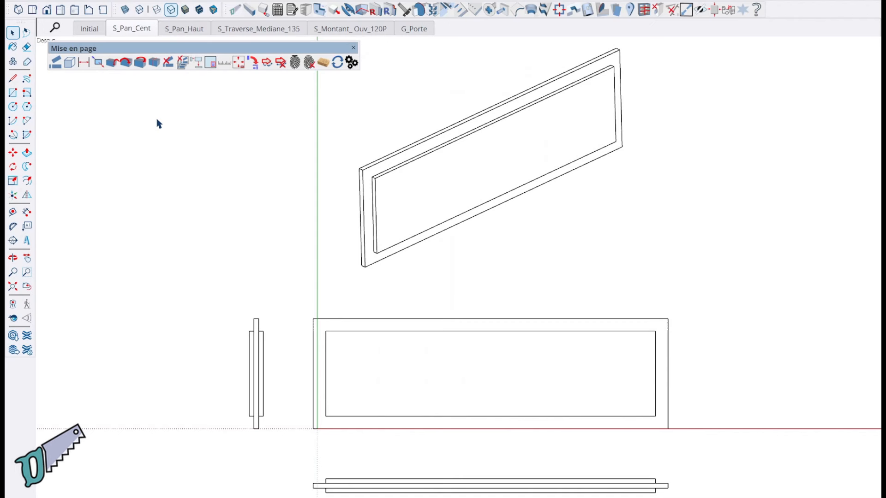
Step: Insert the A3_paysage title block in the current scene only, declining to apply it to all scenes
{"action": "left_click", "coordinate": [212, 65]}
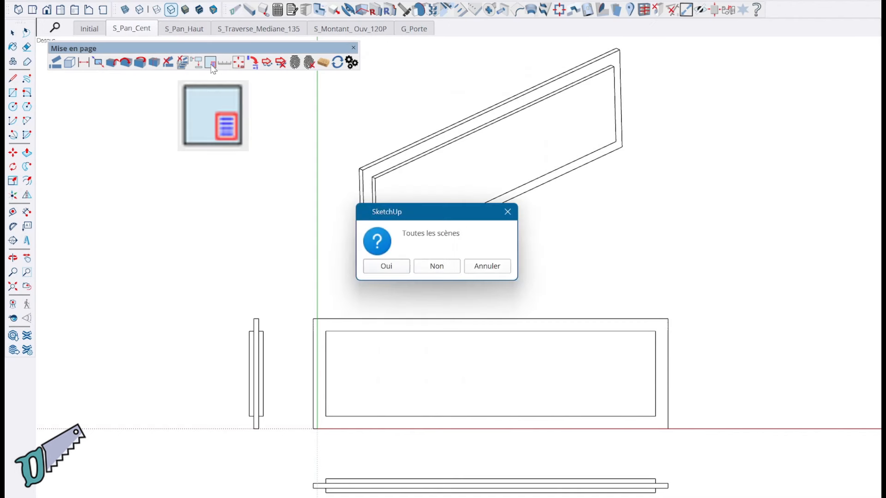
{"action": "left_click", "coordinate": [442, 266]}
{"action": "left_click", "coordinate": [436, 245]}
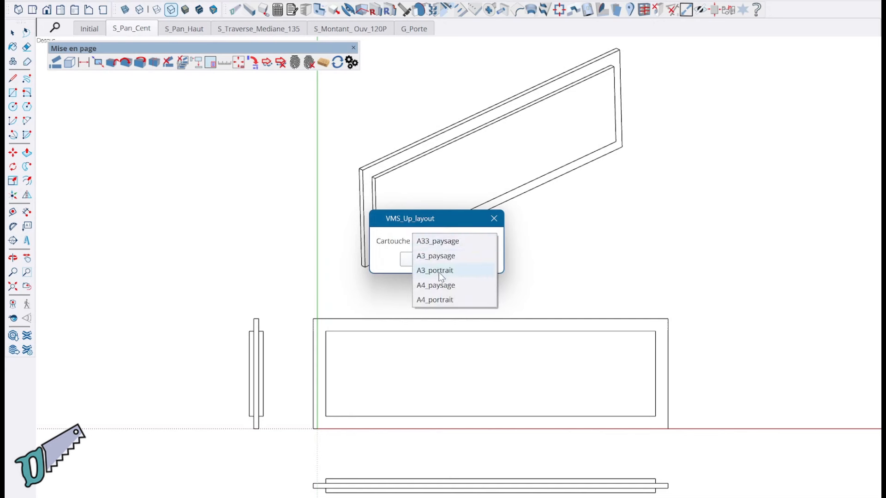
{"action": "left_click", "coordinate": [445, 261]}
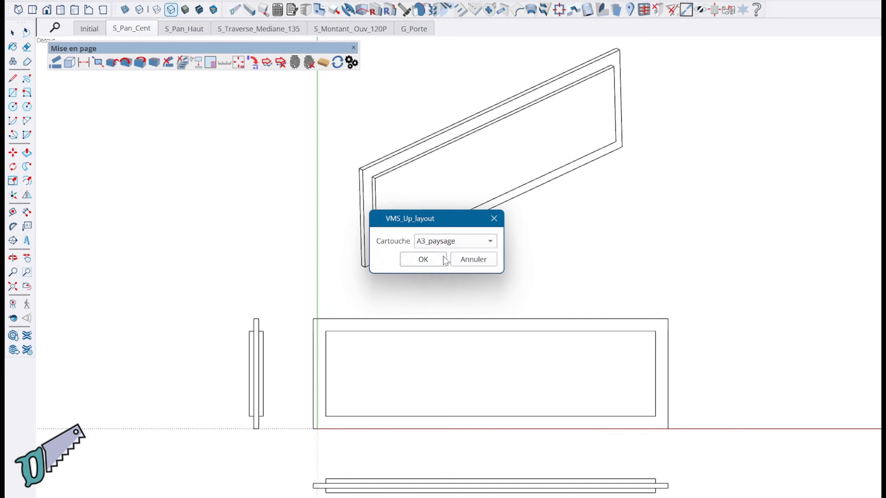
{"action": "left_click", "coordinate": [439, 260]}
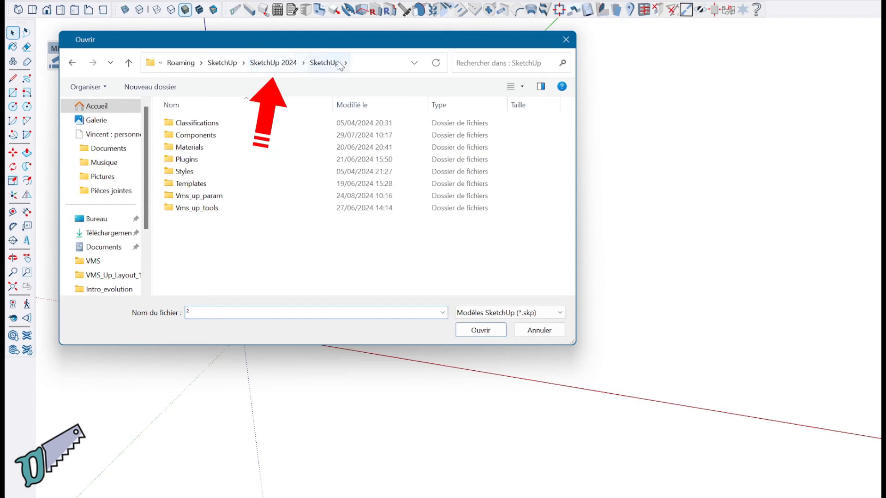
Step: Open the title block template CART_A3_paysage.skp from the vms_up_layout folder inside Vms_up_tools
{"action": "double_click", "coordinate": [205, 210]}
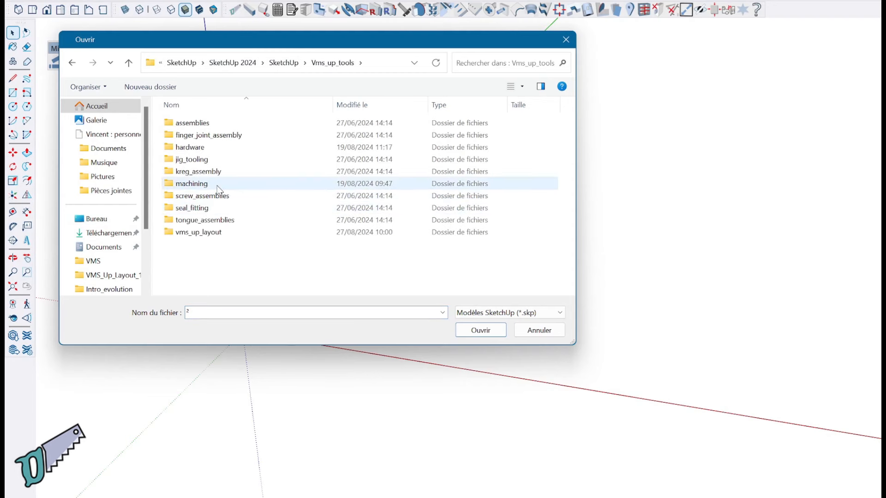
{"action": "double_click", "coordinate": [189, 232]}
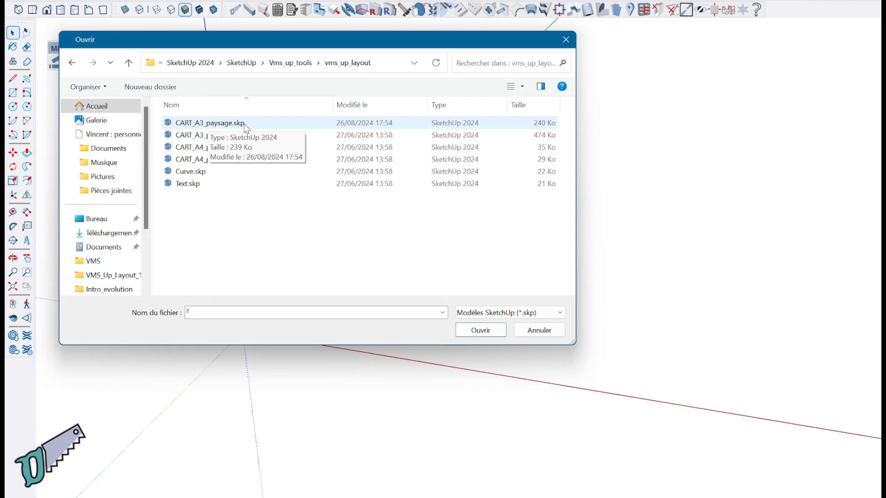
{"action": "double_click", "coordinate": [244, 123]}
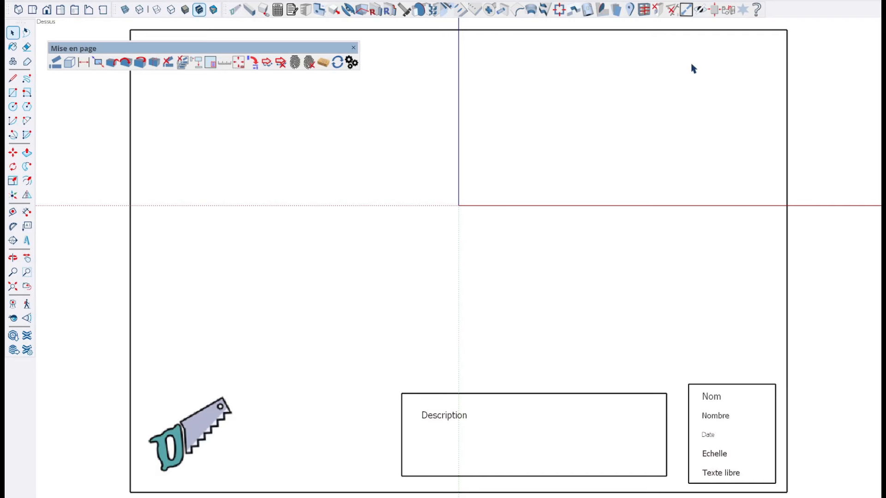
Step: Draw a horizontal line across the full frame width just above the title block fields, and delete the face created below it
{"action": "left_click", "coordinate": [706, 31]}
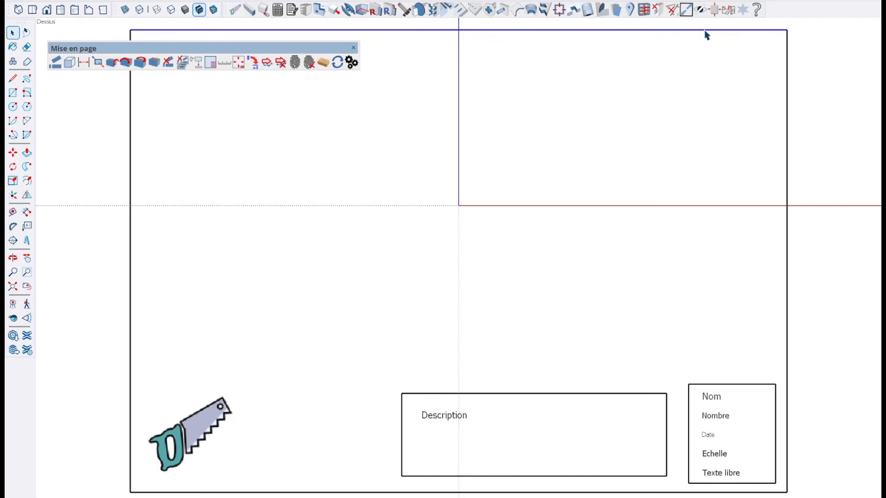
{"action": "left_click", "coordinate": [193, 435]}
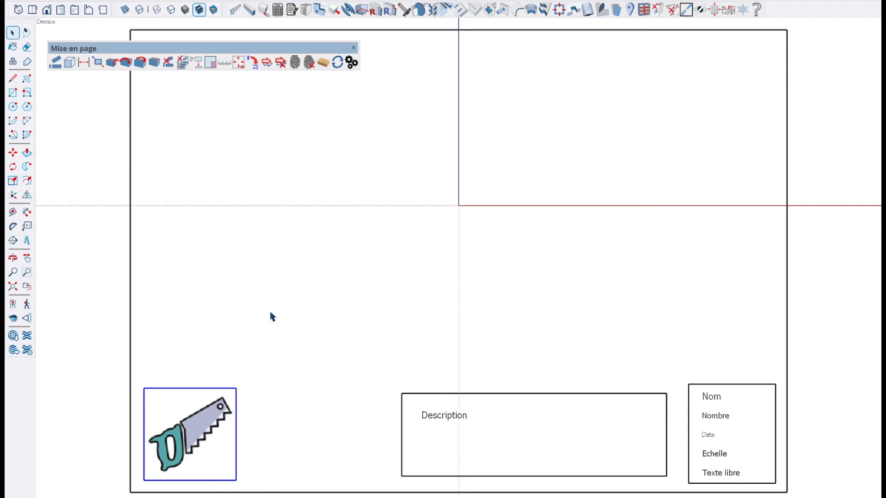
{"action": "key", "text": "l"}
{"action": "left_click", "coordinate": [787, 377]}
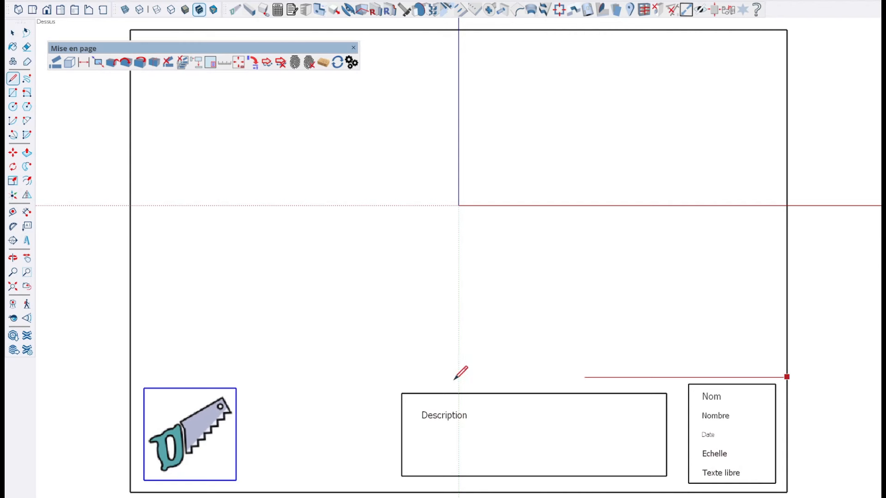
{"action": "left_click", "coordinate": [130, 377]}
{"action": "key", "text": "space"}
{"action": "left_click", "coordinate": [315, 423]}
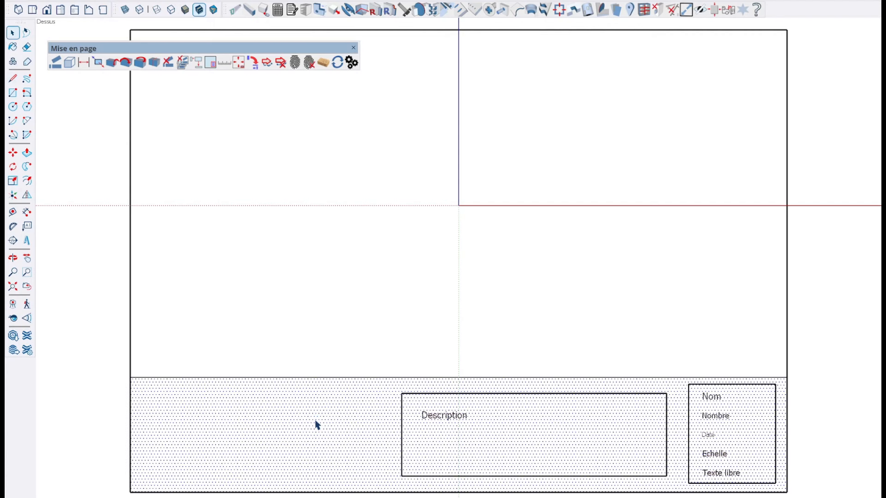
{"action": "key", "text": "Delete"}
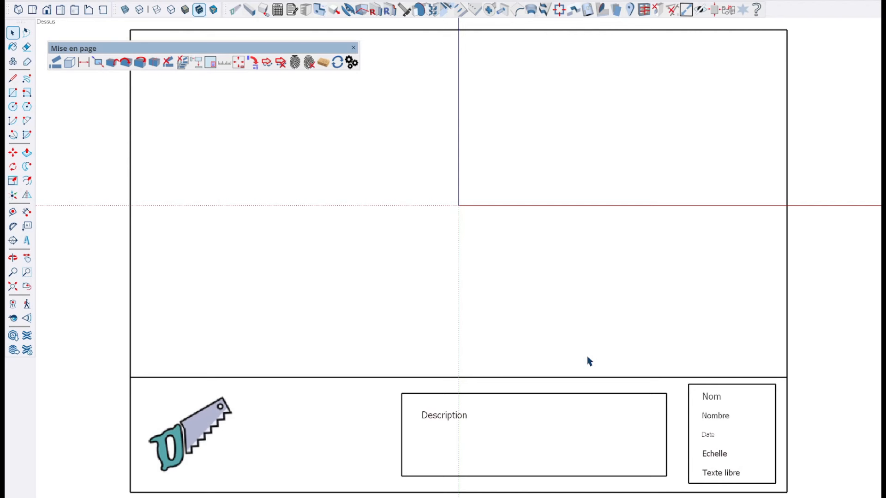
Step: Show the default tray and inspect the Description and Textes groups in the model structure
{"action": "left_click", "coordinate": [722, 390]}
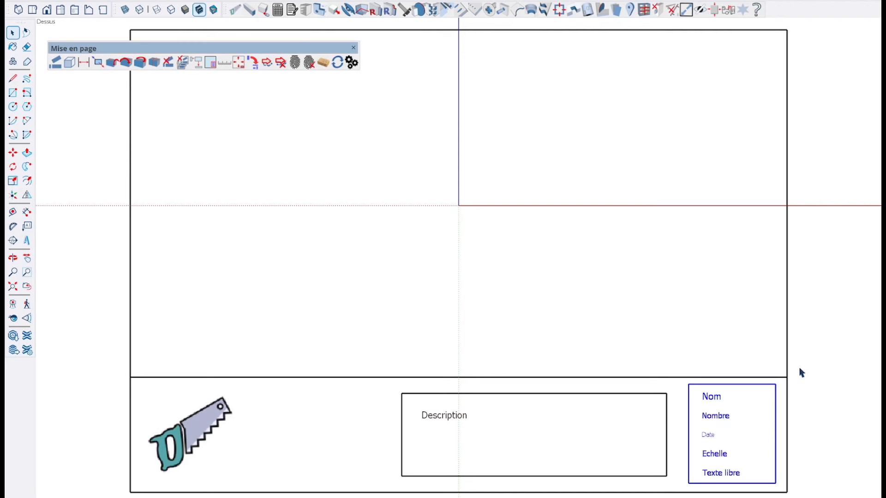
{"action": "left_click", "coordinate": [580, 400]}
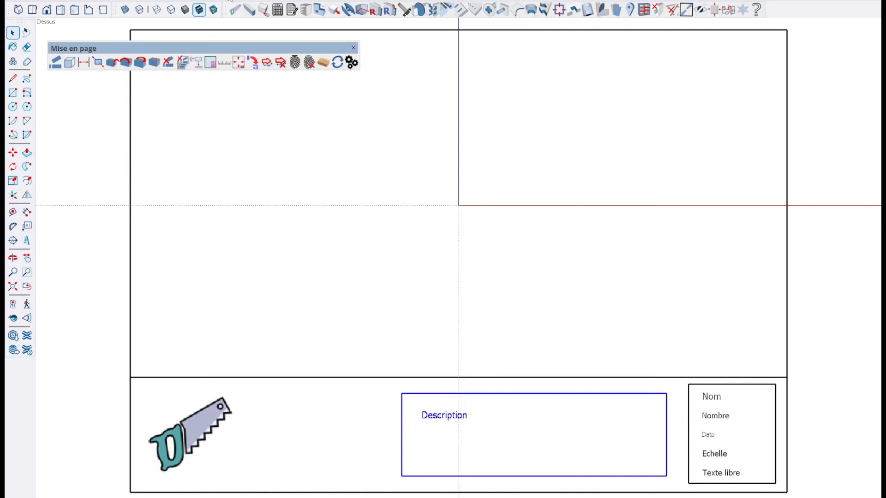
{"action": "right_click", "coordinate": [226, 3]}
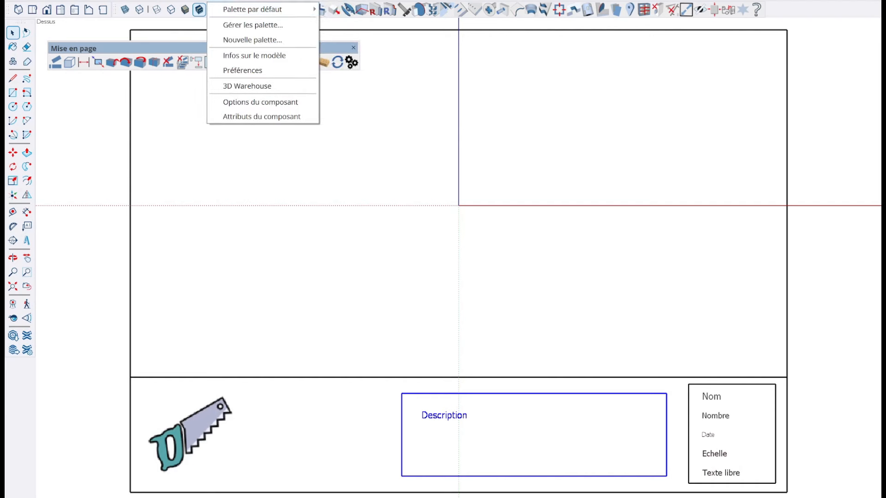
{"action": "mouse_move", "coordinate": [223, 11]}
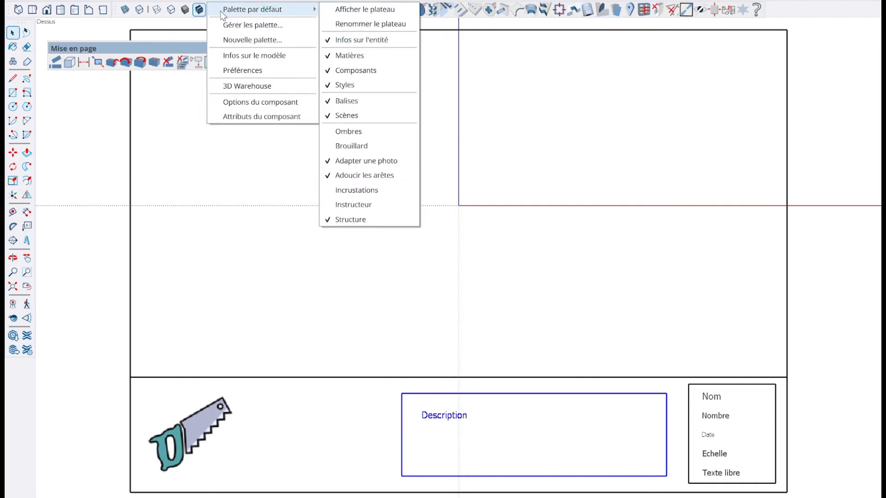
{"action": "left_click", "coordinate": [395, 12]}
{"action": "left_click", "coordinate": [785, 294]}
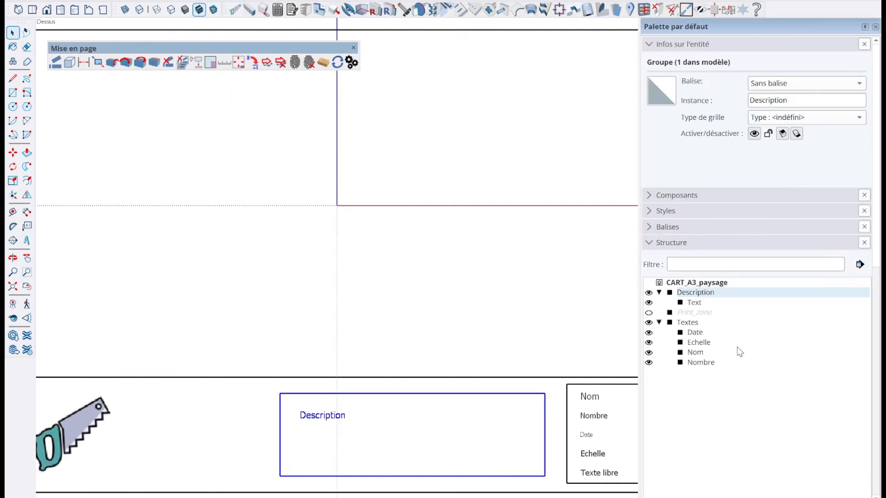
{"action": "left_click", "coordinate": [673, 325]}
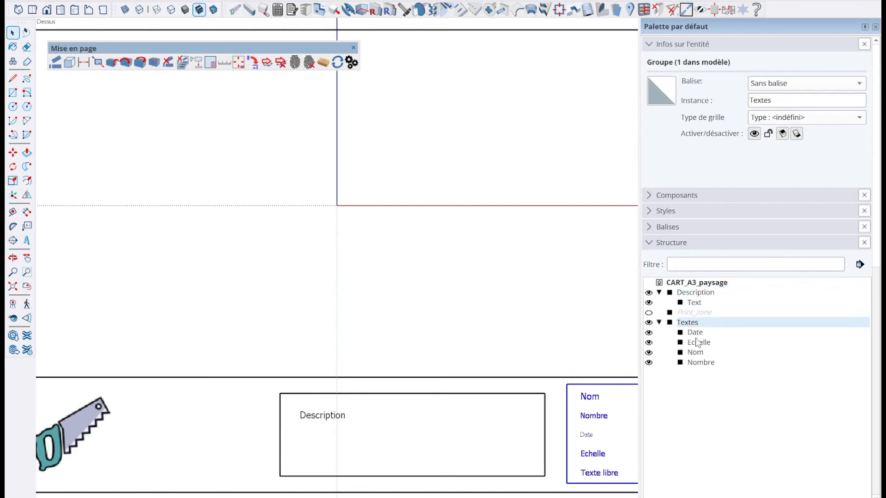
{"action": "left_click", "coordinate": [688, 293]}
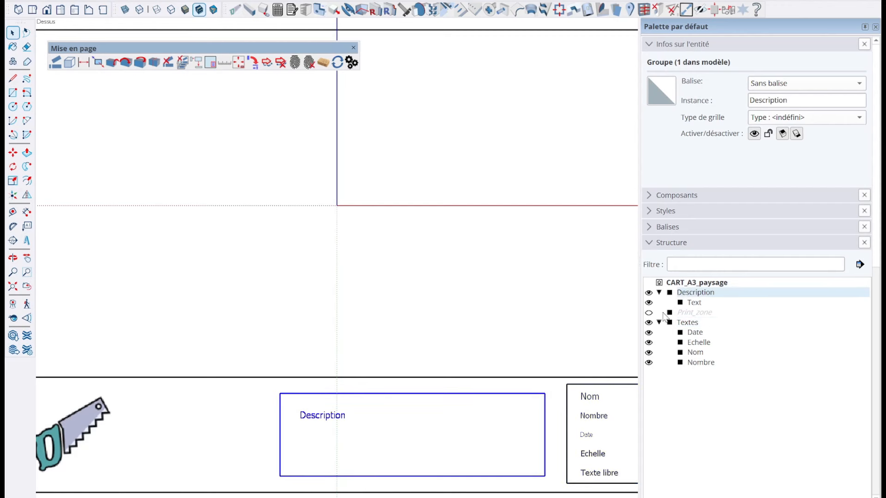
Step: Unhide the Print_zone group, check its outline against the sheet frame, and hide it again
{"action": "left_click", "coordinate": [649, 314]}
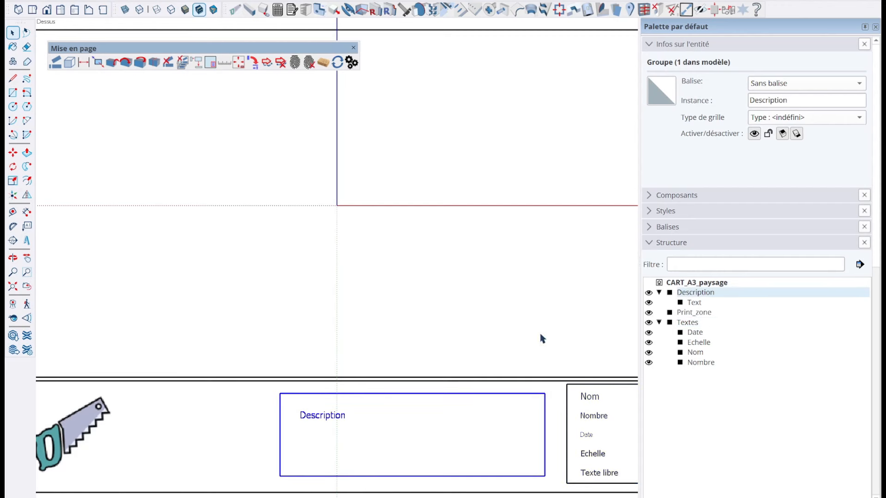
{"action": "scroll", "coordinate": [255, 326], "scroll_direction": "down", "scroll_amount": 2}
{"action": "scroll", "coordinate": [276, 319], "scroll_direction": "down", "scroll_amount": 1}
{"action": "left_click", "coordinate": [277, 316]}
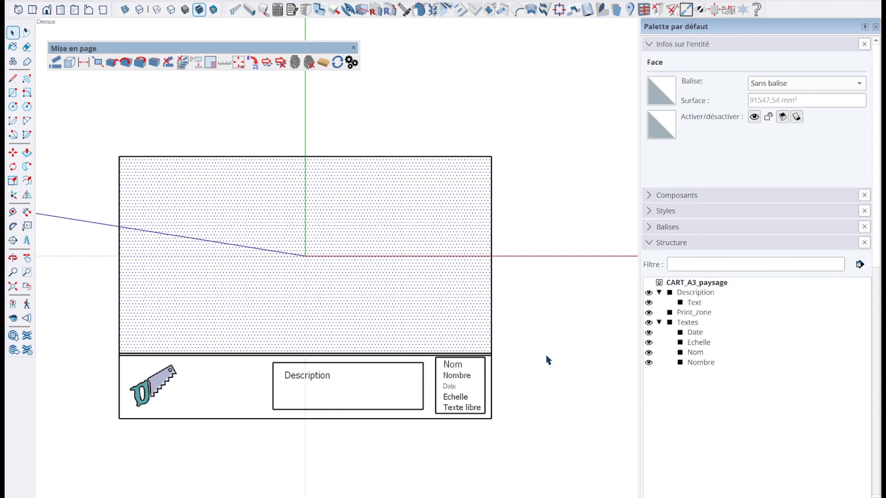
{"action": "left_click", "coordinate": [709, 314]}
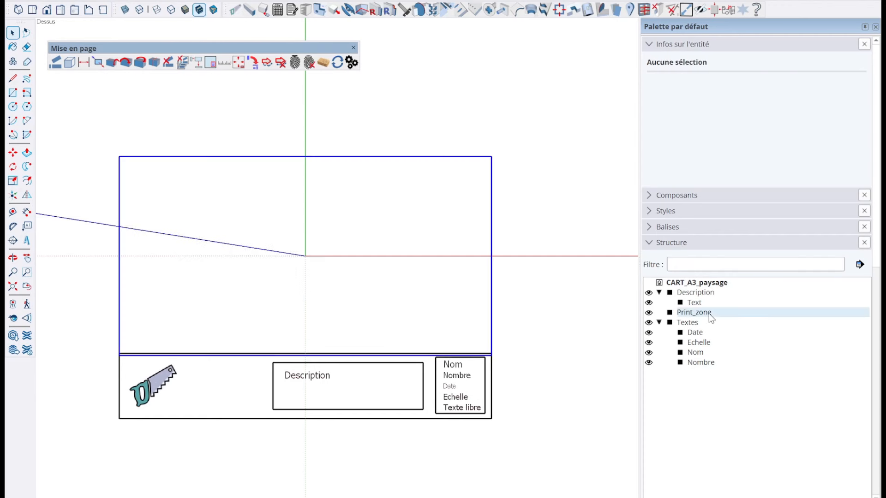
{"action": "left_click", "coordinate": [648, 313]}
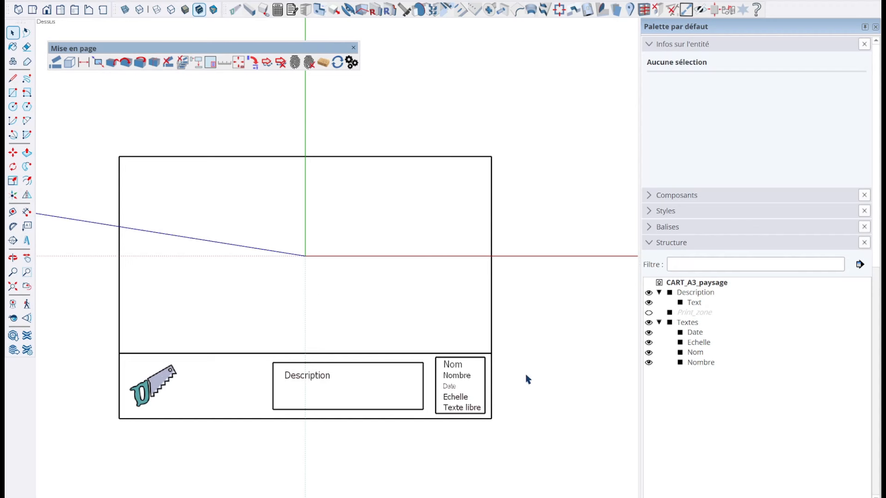
Step: Open the Nom group inside the Textes group and inspect its text's font properties
{"action": "left_click", "coordinate": [484, 361]}
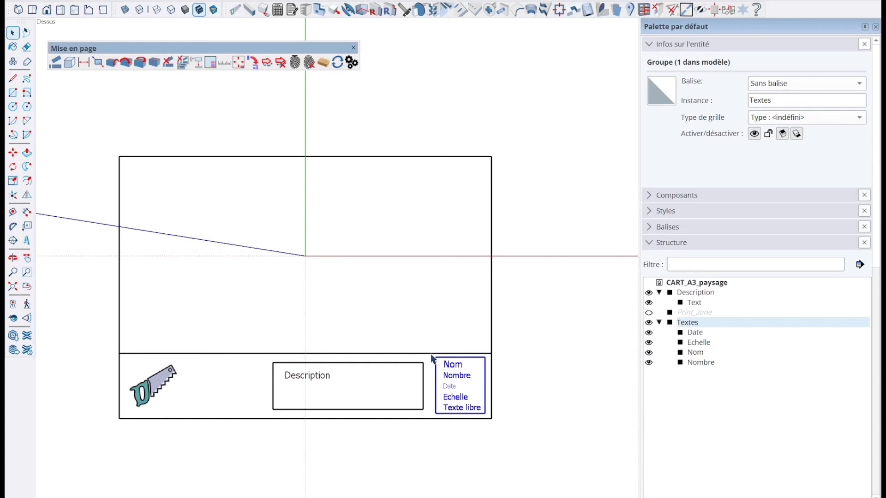
{"action": "double_click", "coordinate": [463, 362]}
{"action": "left_click", "coordinate": [459, 366]}
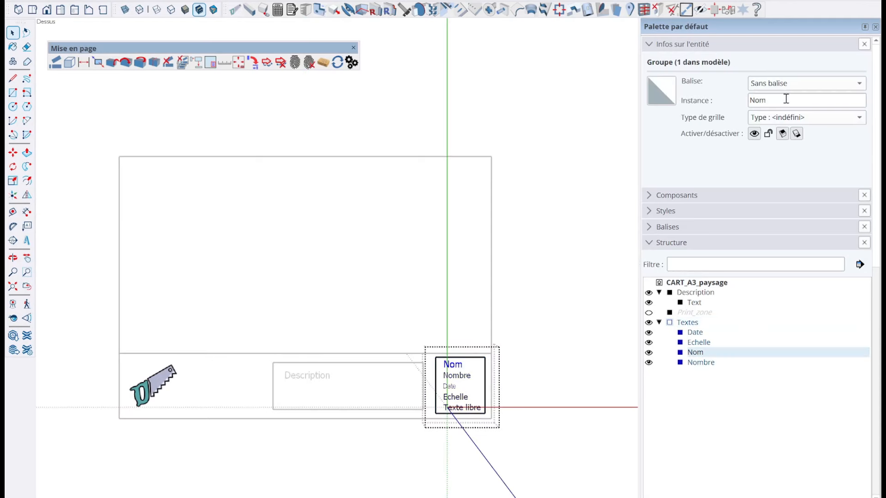
{"action": "double_click", "coordinate": [455, 369]}
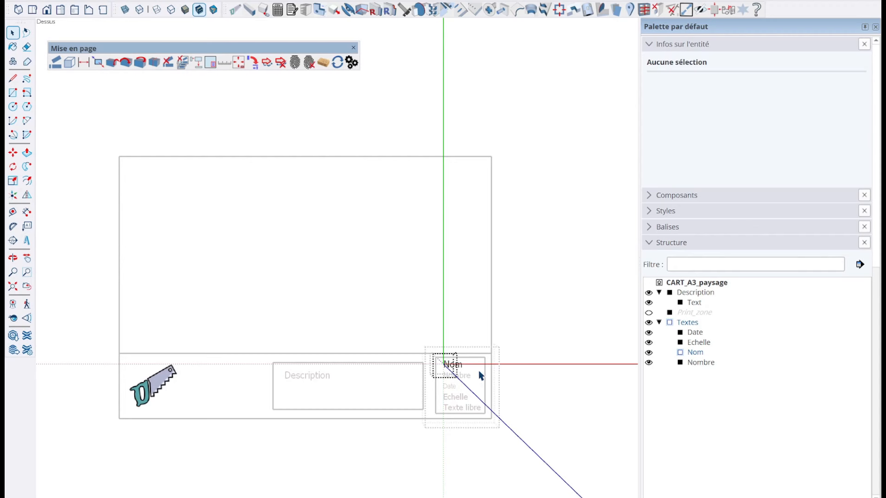
{"action": "left_click", "coordinate": [452, 367]}
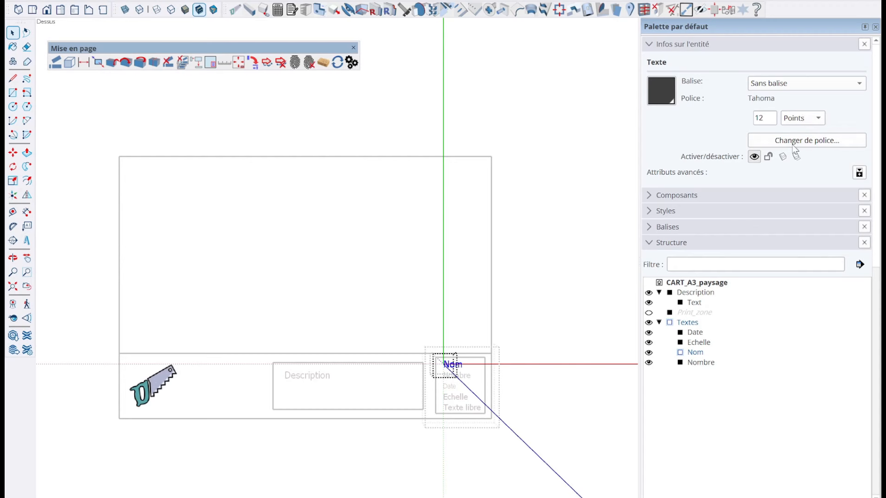
{"action": "key", "text": "Escape"}
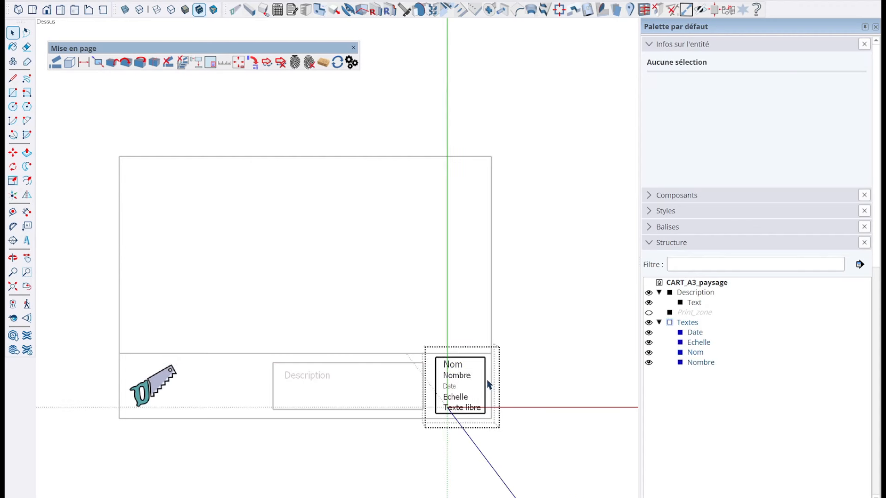
Step: Inspect the Nombre group's entity info and the font properties of the text nested in the Date group
{"action": "left_click", "coordinate": [455, 379]}
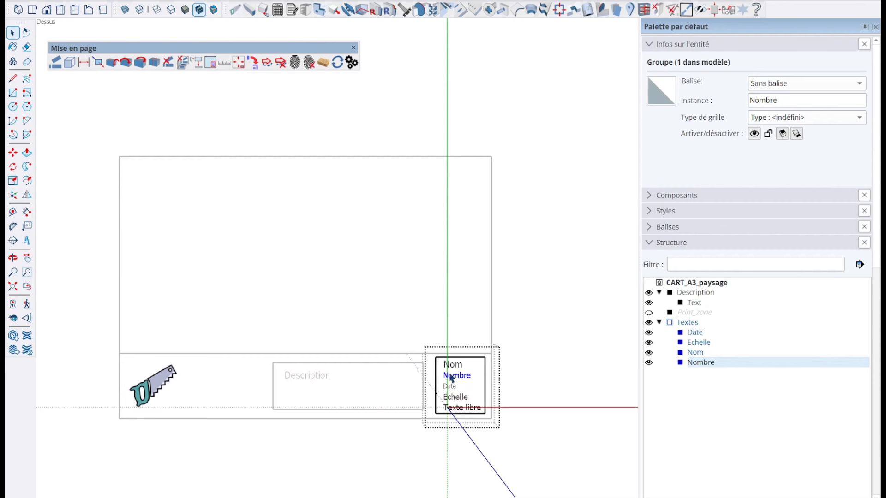
{"action": "double_click", "coordinate": [447, 387]}
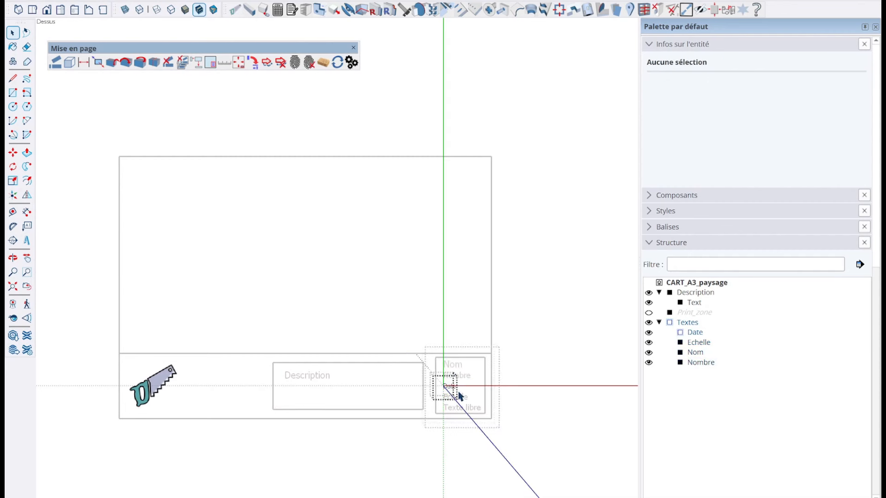
{"action": "left_click", "coordinate": [448, 389]}
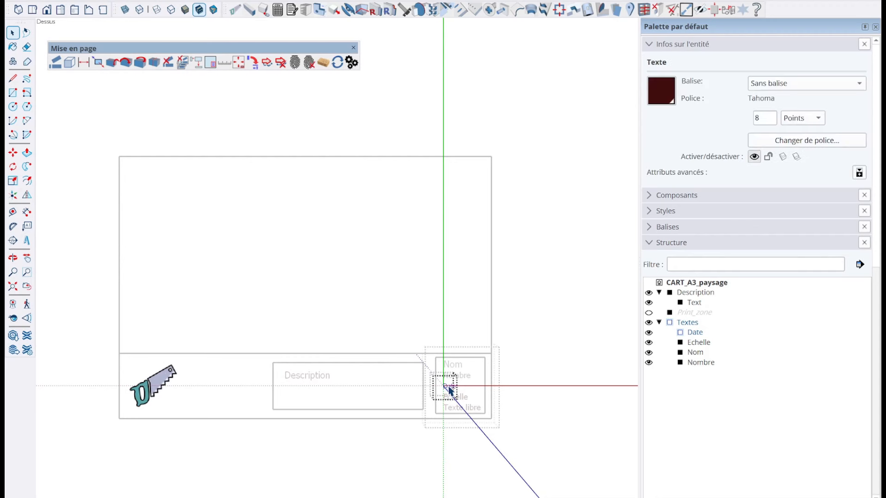
{"action": "left_click", "coordinate": [549, 378]}
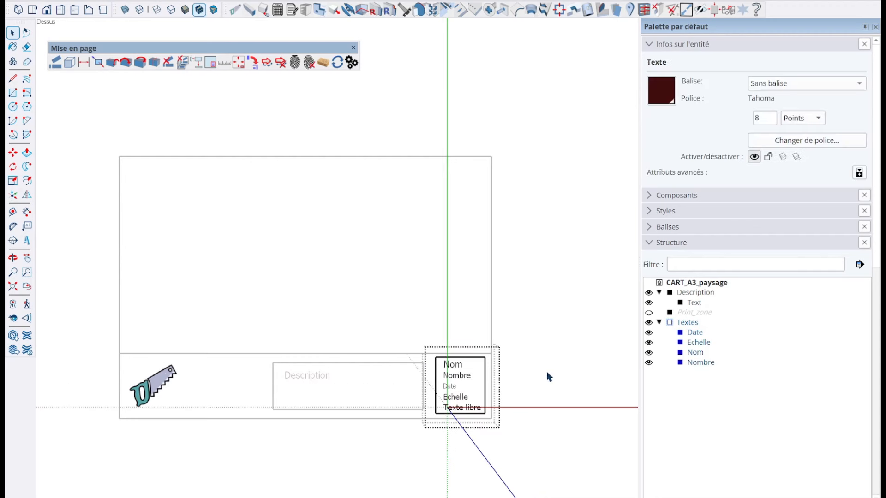
Step: Inspect the Echelle group and the Texte libre entry, and leave the Textes group
{"action": "left_click", "coordinate": [462, 400]}
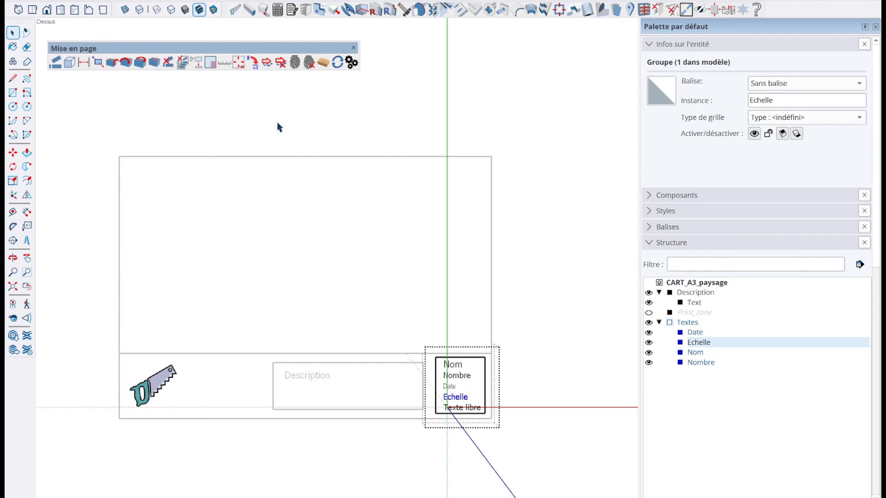
{"action": "left_click", "coordinate": [524, 265]}
{"action": "left_click", "coordinate": [472, 414]}
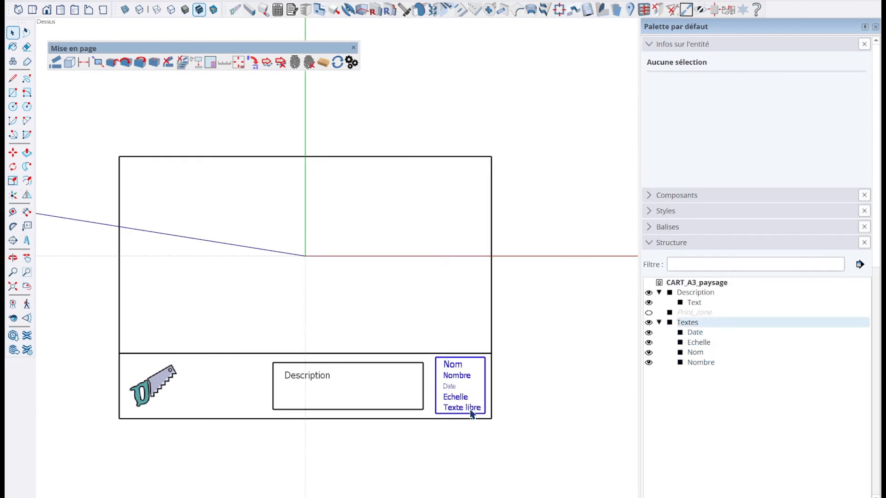
{"action": "double_click", "coordinate": [474, 412]}
{"action": "left_click", "coordinate": [542, 379]}
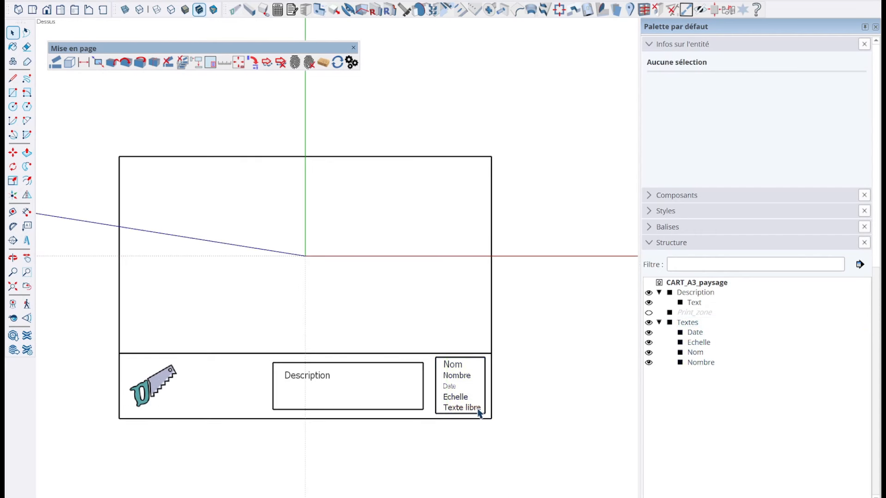
Step: Open the Textes group and delete its Texte libre text
{"action": "left_click", "coordinate": [480, 412]}
{"action": "double_click", "coordinate": [476, 413]}
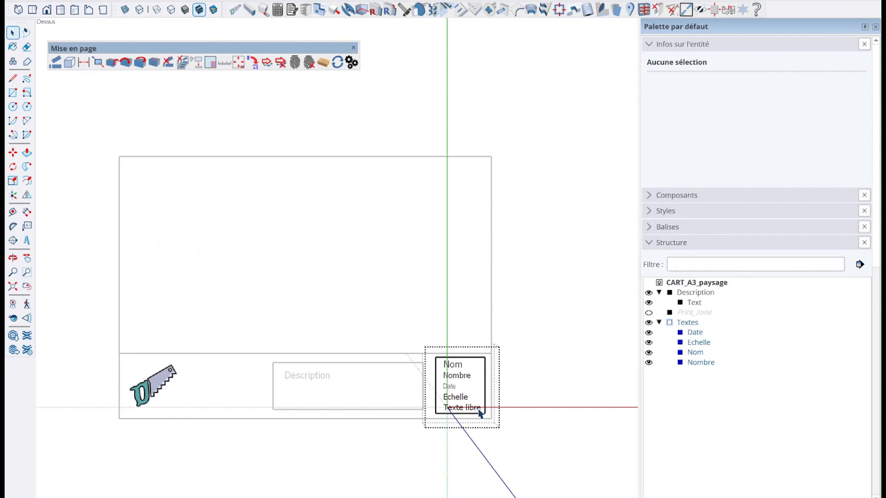
{"action": "left_click", "coordinate": [477, 412]}
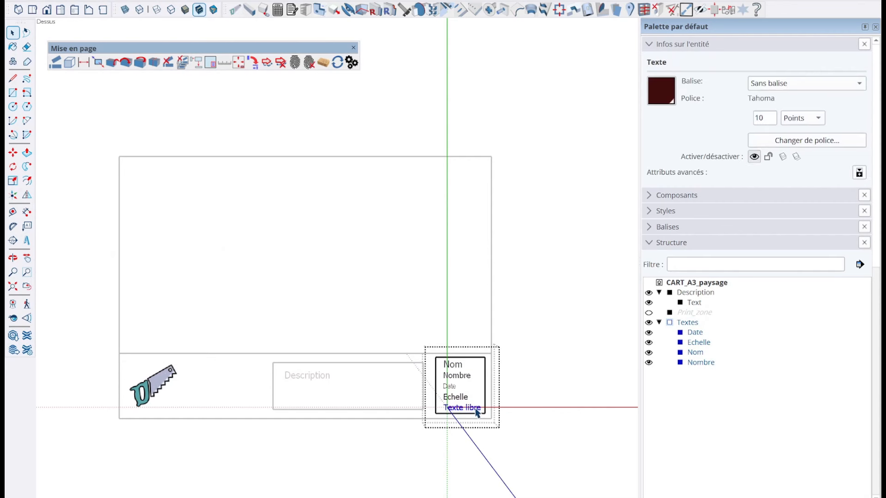
{"action": "key", "text": "Delete"}
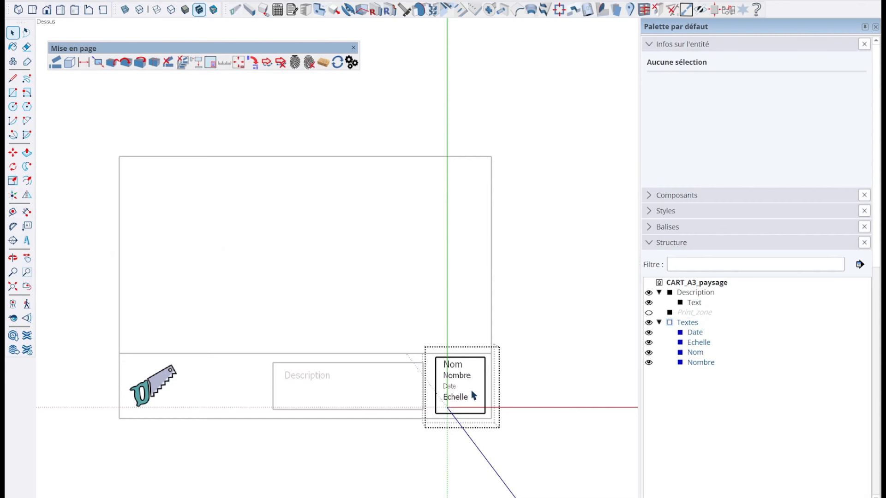
Step: Delete the Date and Echelle groups from the Textes group
{"action": "left_click", "coordinate": [451, 390]}
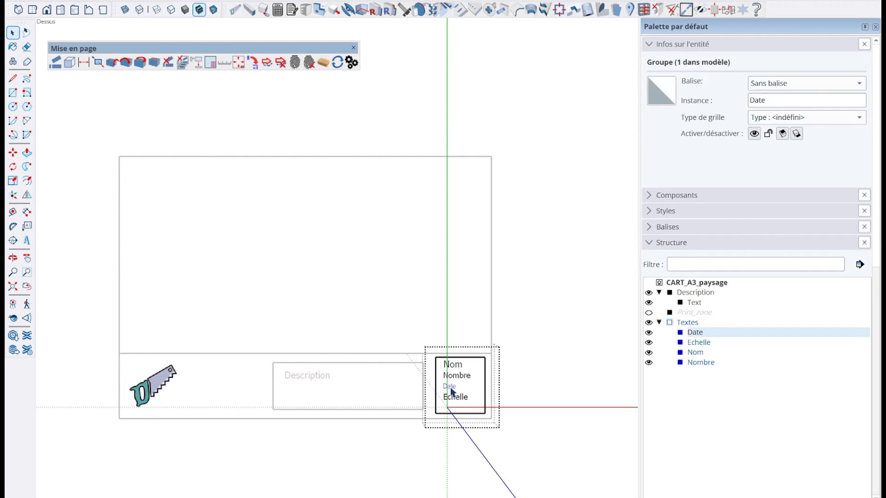
{"action": "double_click", "coordinate": [454, 392]}
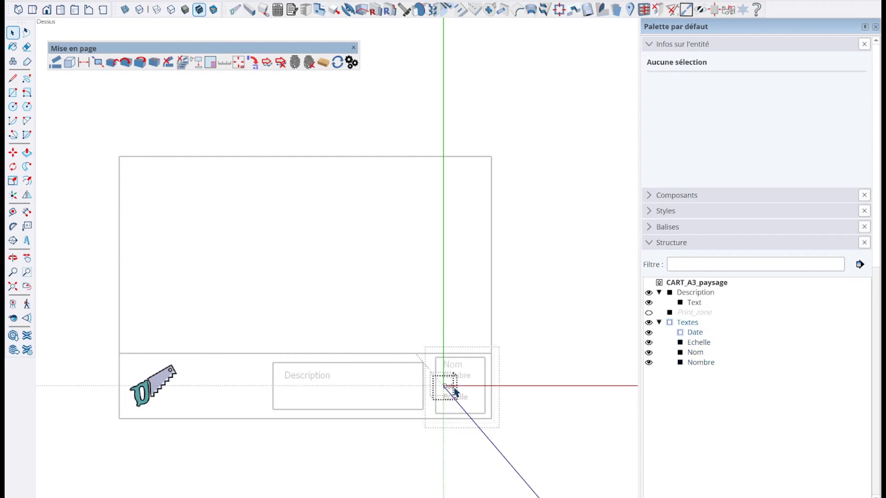
{"action": "left_click", "coordinate": [550, 358]}
{"action": "left_click", "coordinate": [454, 391]}
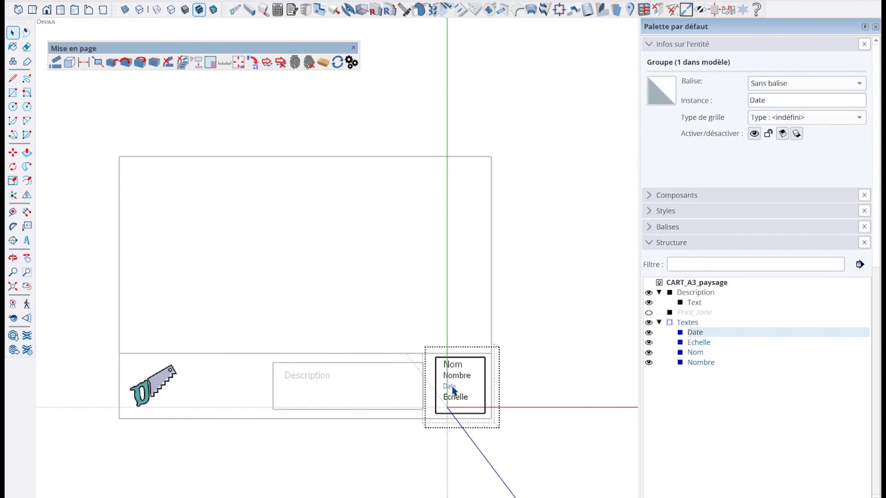
{"action": "key", "text": "Delete"}
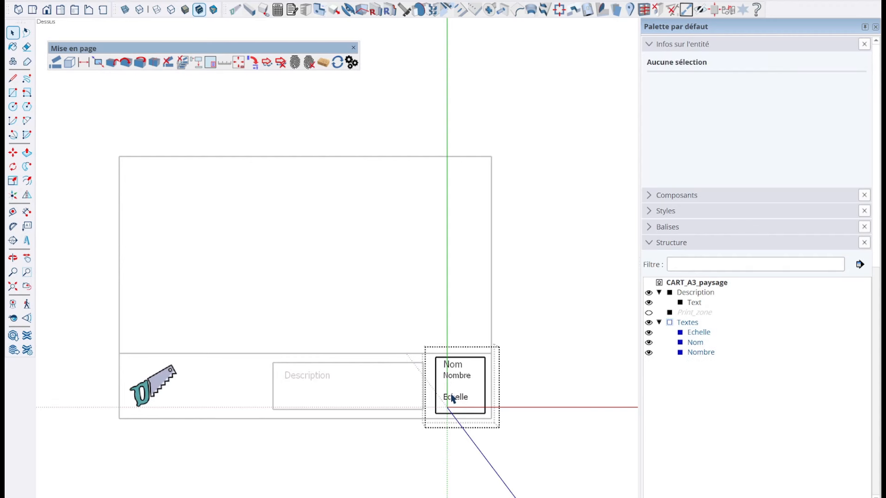
{"action": "left_click", "coordinate": [455, 399]}
{"action": "key", "text": "Delete"}
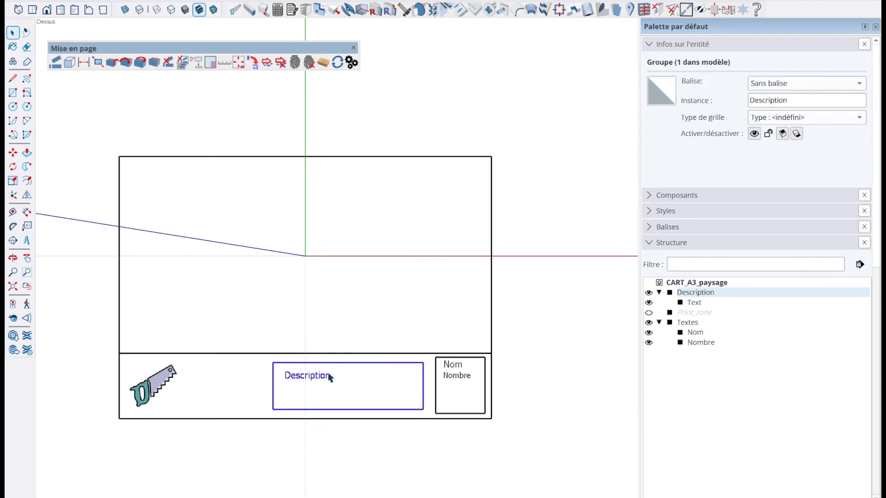
Step: Inspect the Description group and the Text group nested inside it, and leave everything deselected
{"action": "double_click", "coordinate": [301, 382]}
{"action": "left_click", "coordinate": [300, 381]}
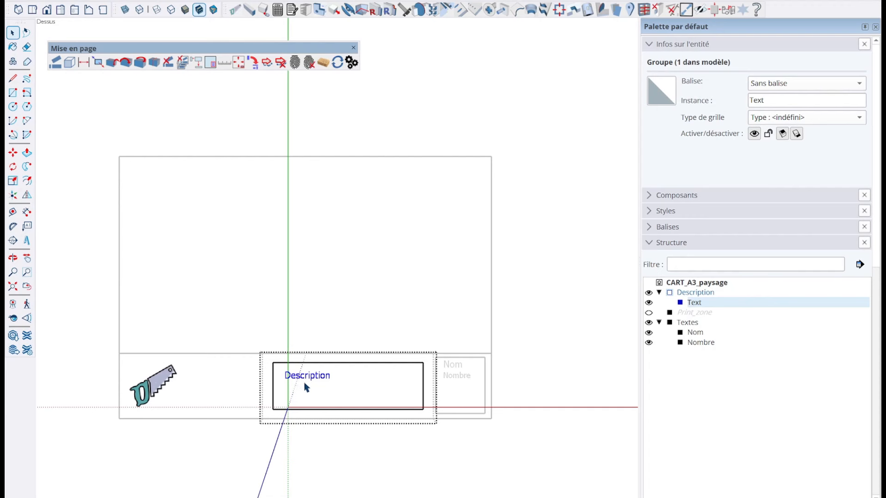
{"action": "left_click", "coordinate": [585, 275]}
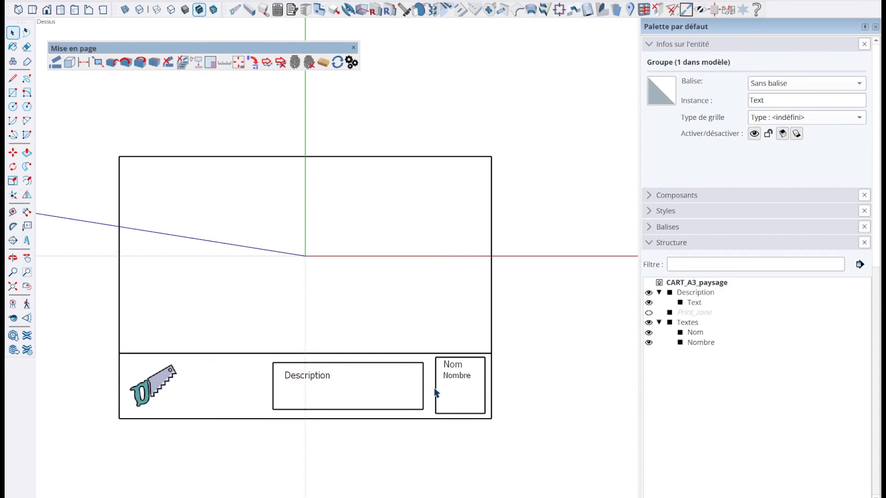
{"action": "left_click", "coordinate": [317, 377]}
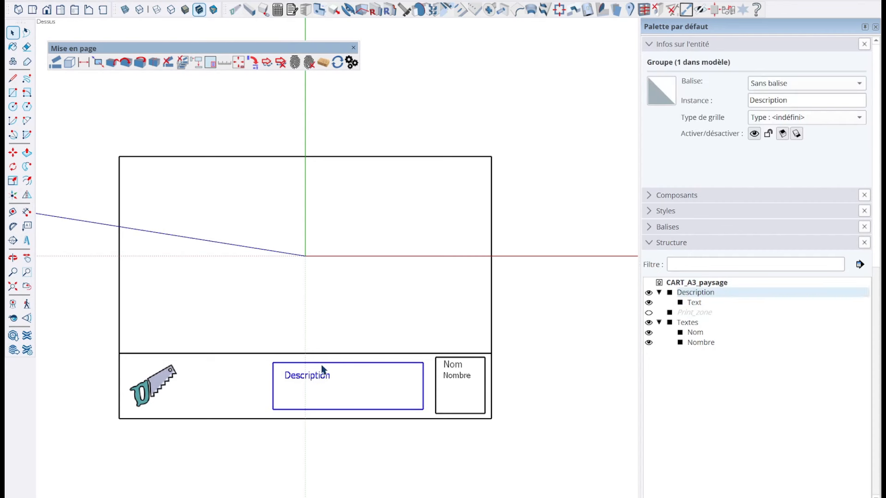
{"action": "left_click", "coordinate": [539, 292]}
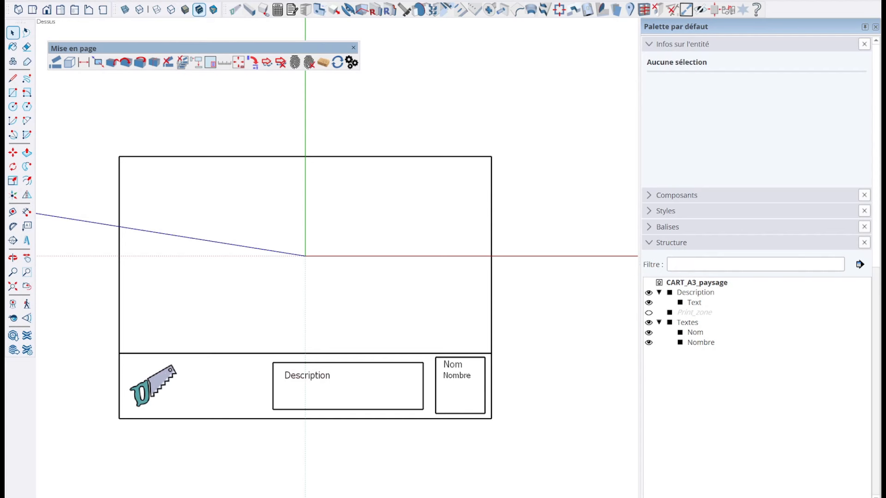
Step: Save the edited template under the new name CART_mon_cartouche.skp in the vms_up_layout folder
{"action": "left_click", "coordinate": [28, 2]}
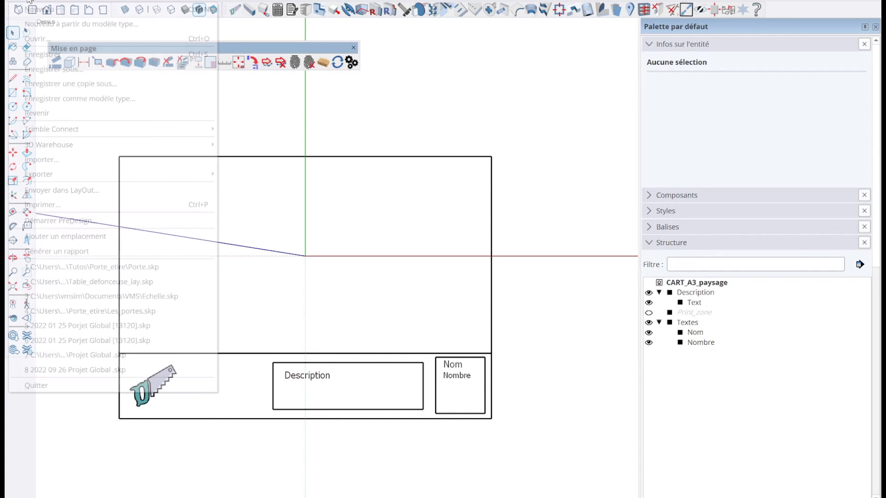
{"action": "left_click", "coordinate": [76, 79]}
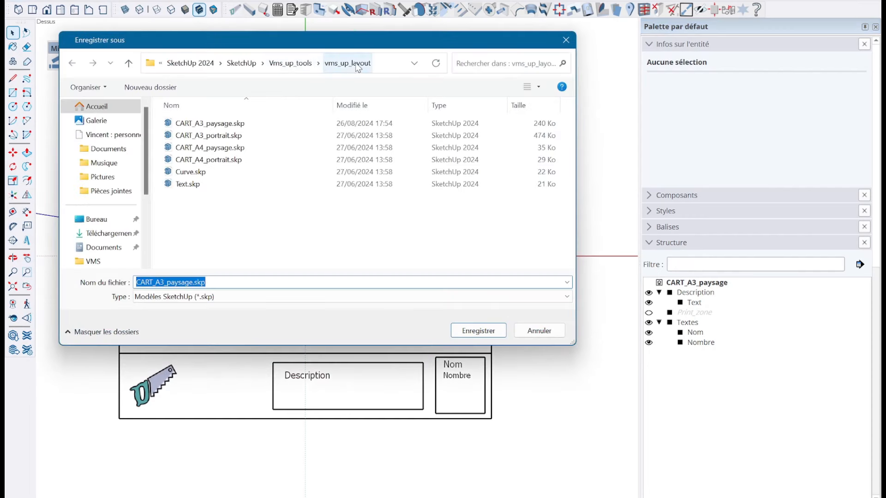
{"action": "left_click", "coordinate": [181, 282]}
{"action": "left_click", "coordinate": [193, 282]}
{"action": "left_click_drag", "start_coordinate": [193, 282], "coordinate": [155, 282]}
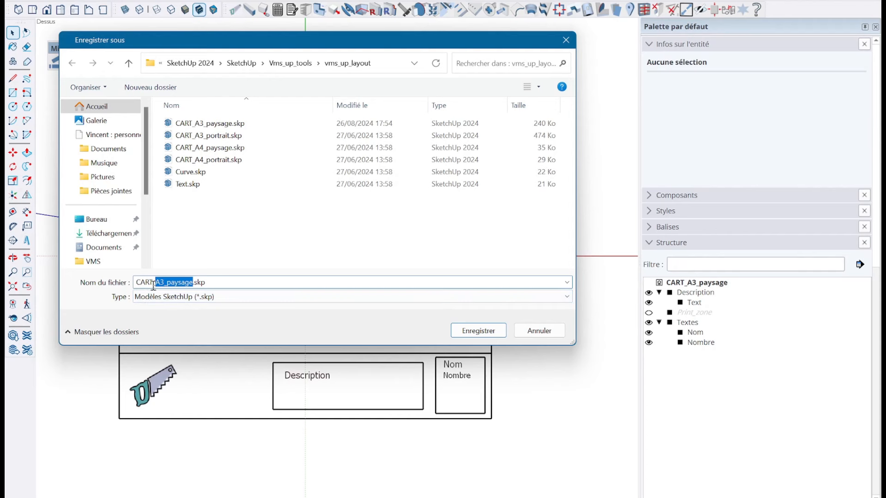
{"action": "key", "text": "BackSpace"}
{"action": "type", "text": "mon"}
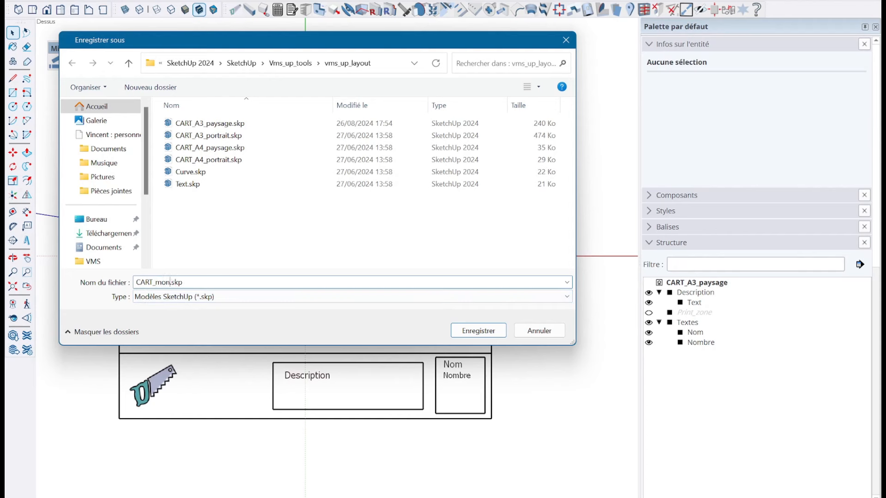
{"action": "type", "text": "_cartouche"}
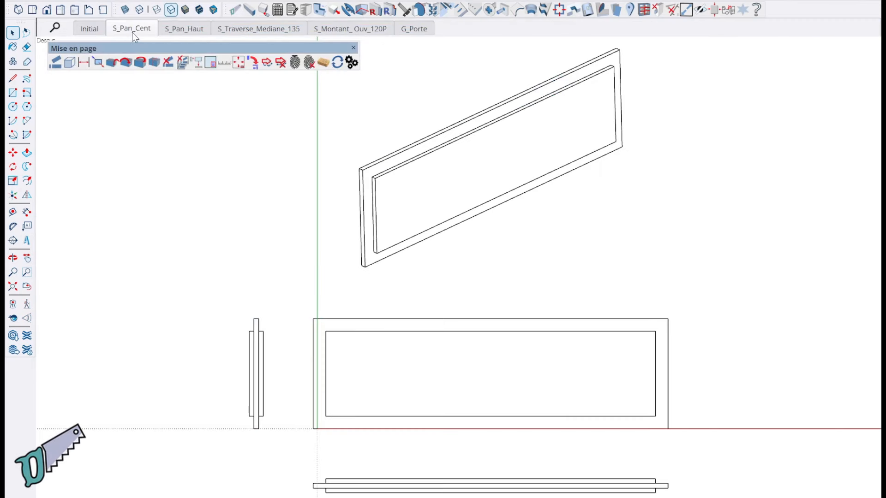
Step: In the door model, apply the mon_cartouche title block to the S_Pan_Cent scene only
{"action": "left_click", "coordinate": [216, 66]}
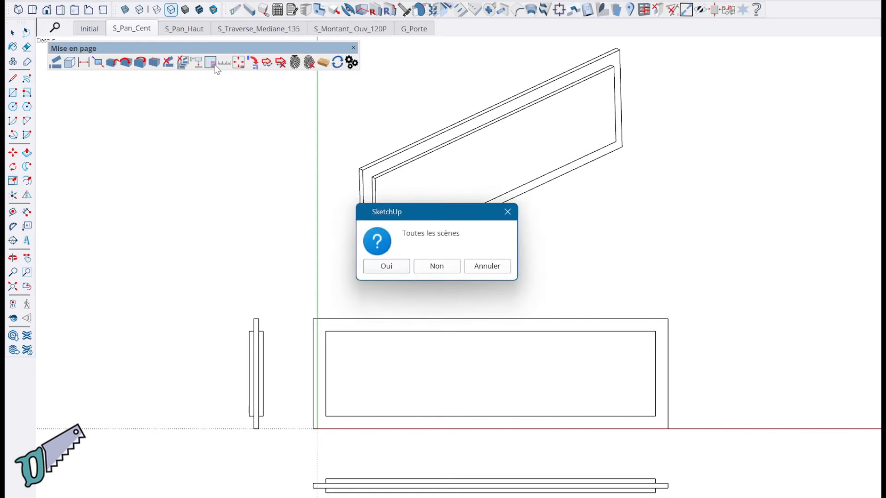
{"action": "left_click", "coordinate": [441, 266]}
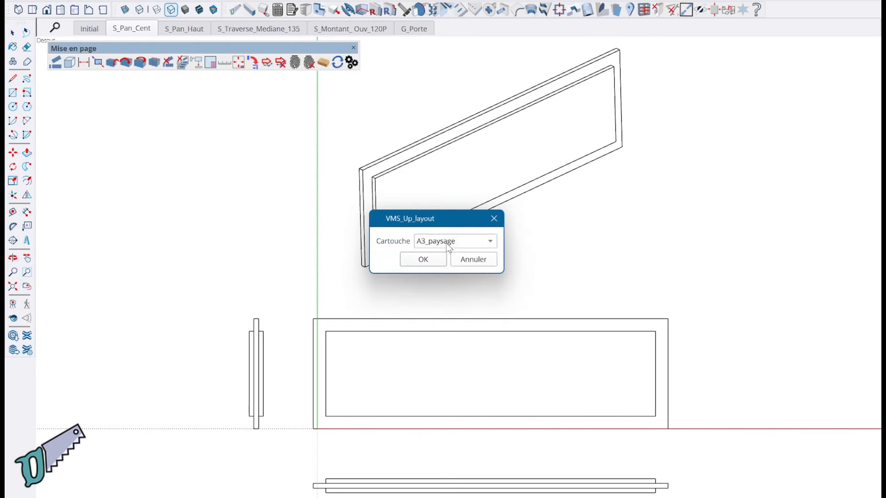
{"action": "left_click", "coordinate": [447, 242]}
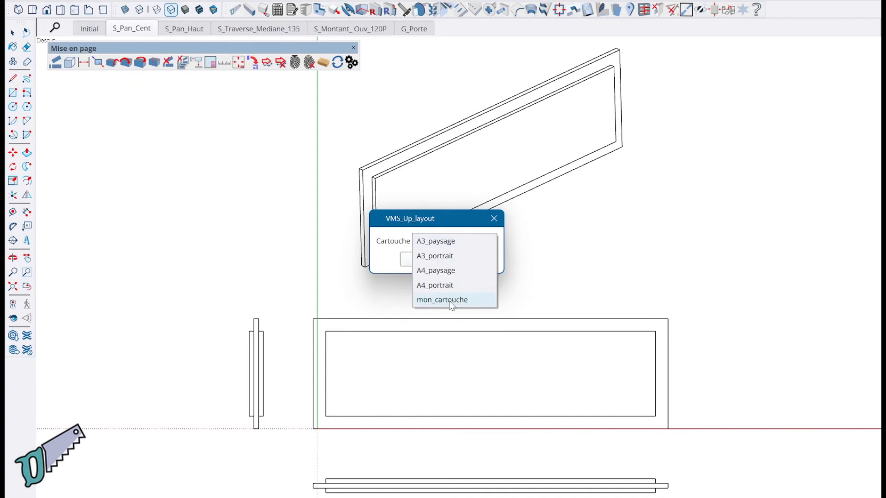
{"action": "left_click", "coordinate": [451, 301]}
{"action": "left_click", "coordinate": [433, 262]}
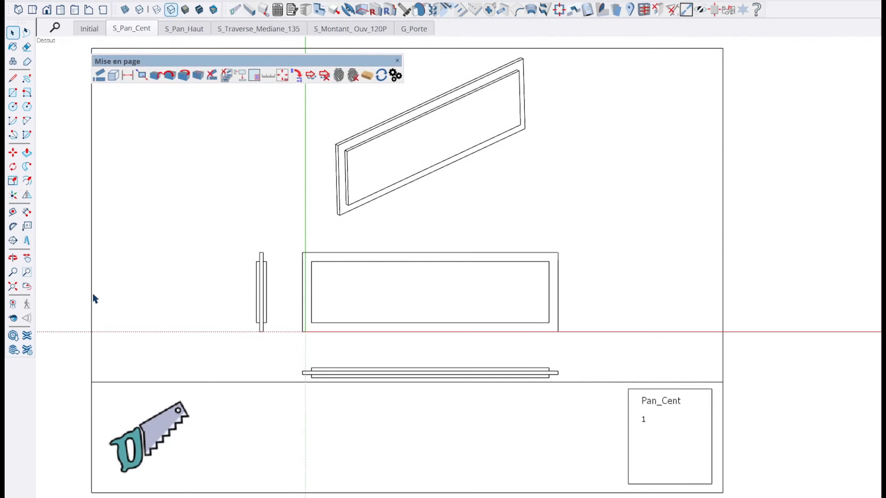
Step: Delete the custom title block and apply the A3_paysage one to the current scene only
{"action": "left_click", "coordinate": [94, 299]}
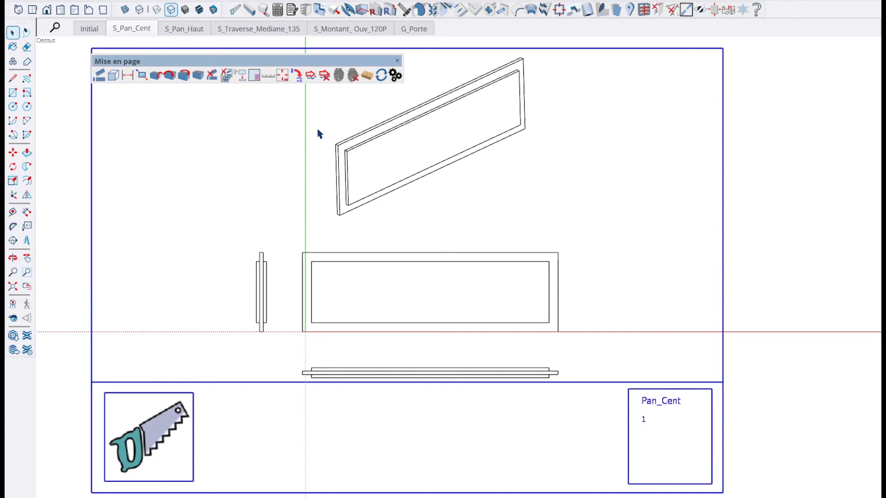
{"action": "key", "text": "Delete"}
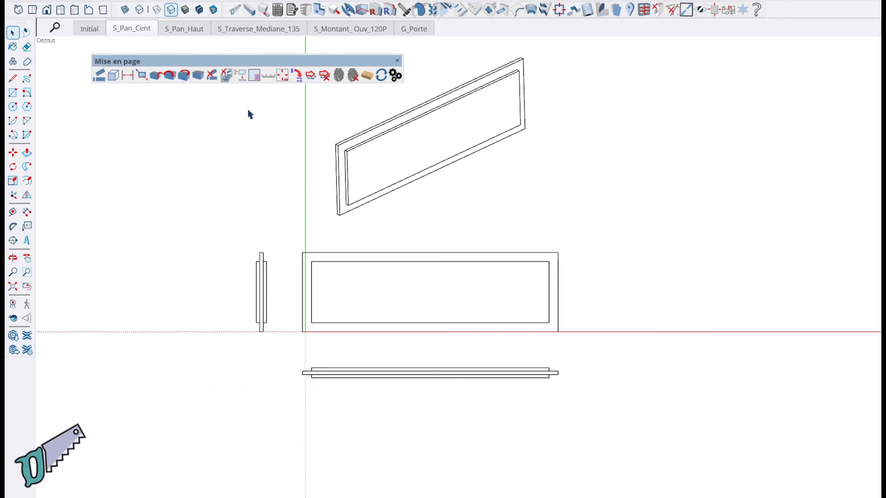
{"action": "left_click", "coordinate": [259, 75]}
{"action": "left_click", "coordinate": [455, 272]}
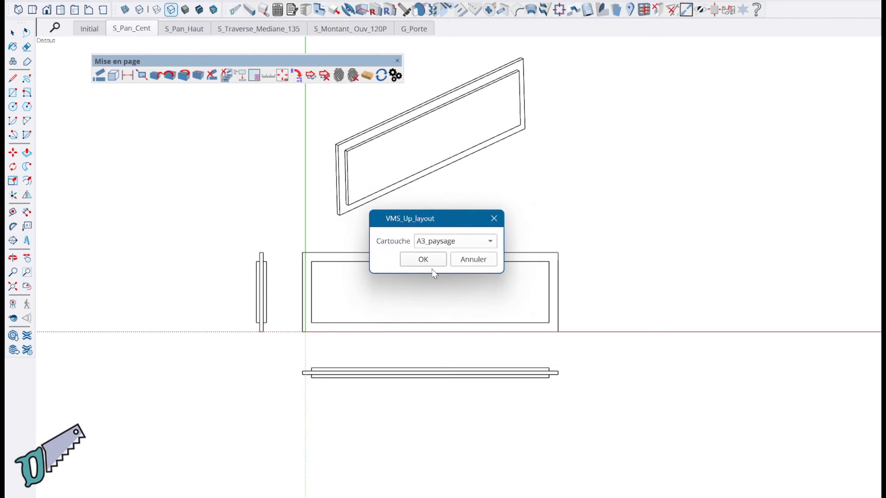
{"action": "left_click", "coordinate": [436, 262]}
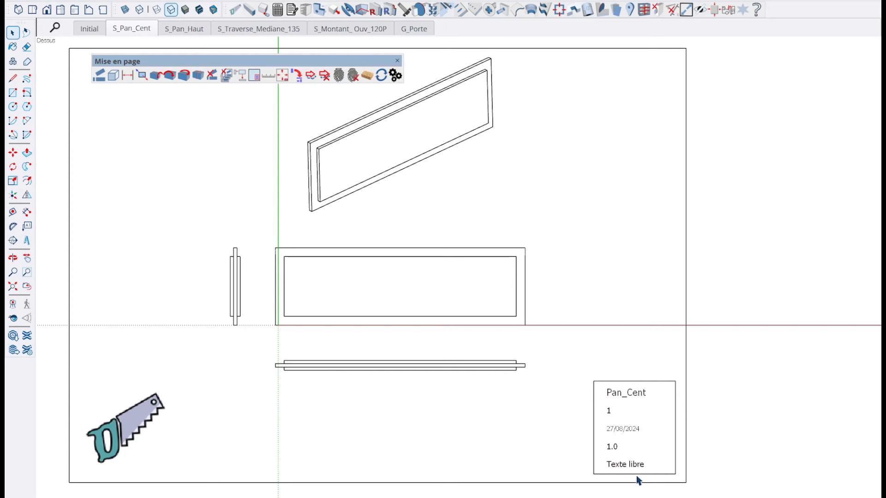
Step: Set the title block's T1 free text to XCV
{"action": "left_click", "coordinate": [257, 79]}
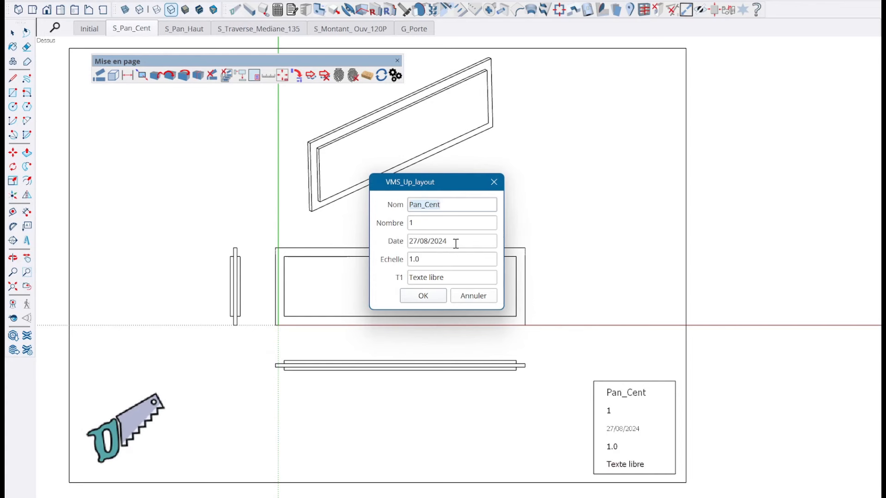
{"action": "left_click_drag", "start_coordinate": [455, 242], "coordinate": [408, 242]}
{"action": "left_click_drag", "start_coordinate": [451, 278], "coordinate": [341, 264]}
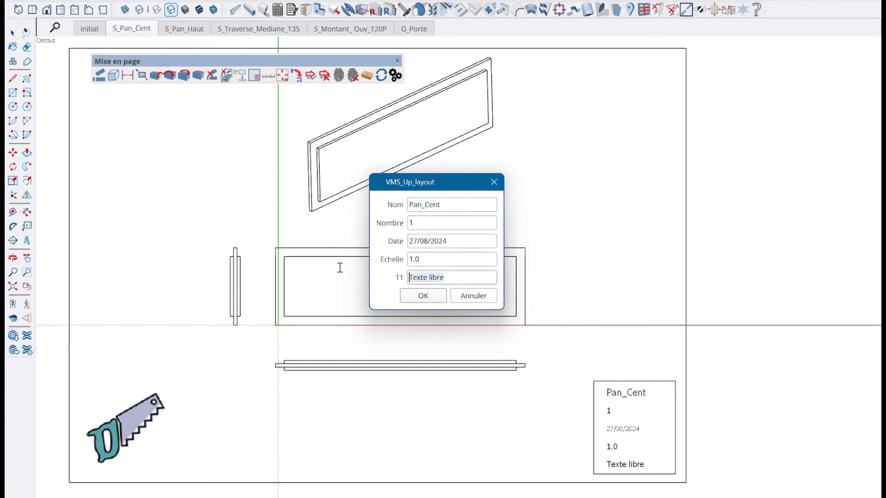
{"action": "type", "text": "XCV"}
{"action": "left_click", "coordinate": [438, 299]}
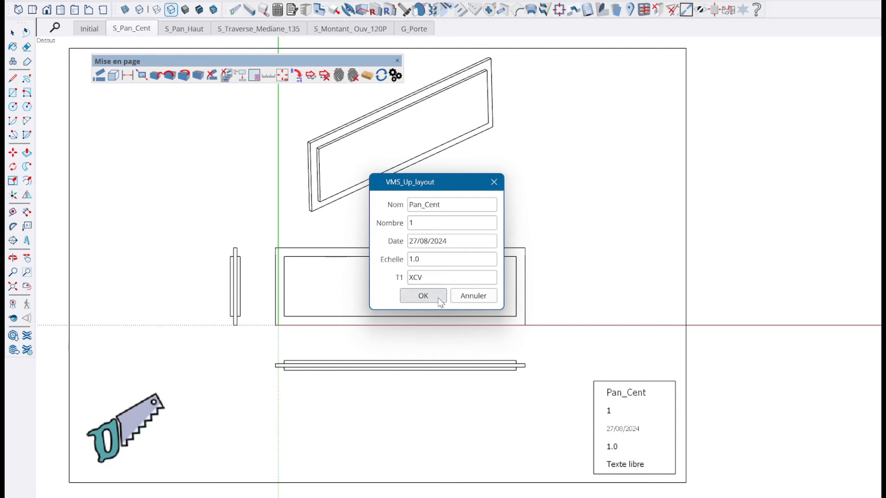
Step: Delete the title block from the scene and set the layout option Adaptation cartouche to Non
{"action": "left_click", "coordinate": [687, 425]}
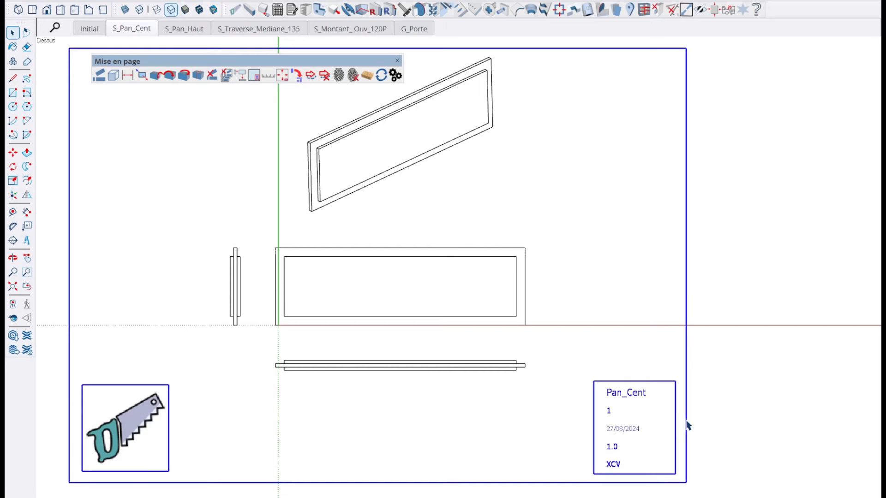
{"action": "key", "text": "Delete"}
{"action": "left_click", "coordinate": [395, 75]}
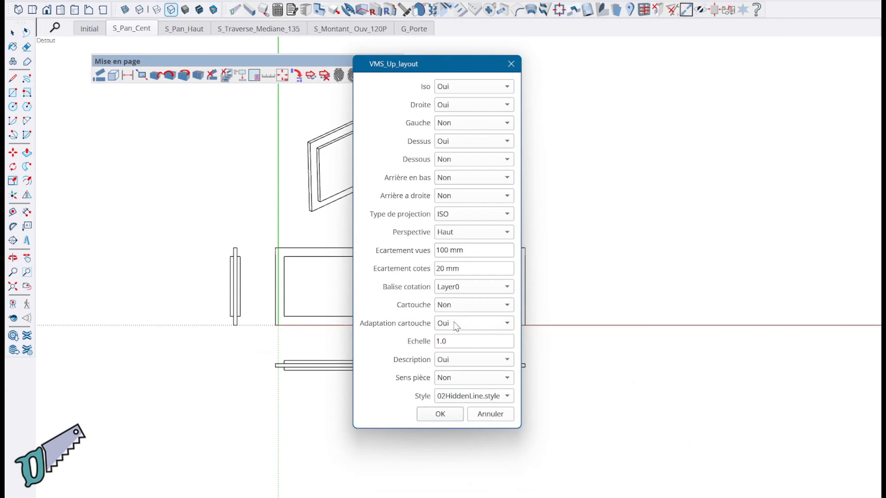
{"action": "left_click", "coordinate": [509, 328]}
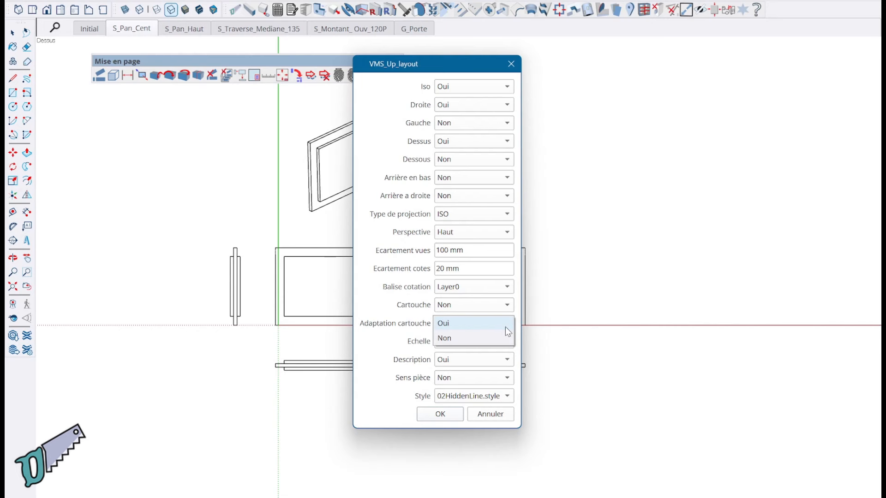
{"action": "left_click", "coordinate": [486, 342]}
{"action": "left_click", "coordinate": [439, 414]}
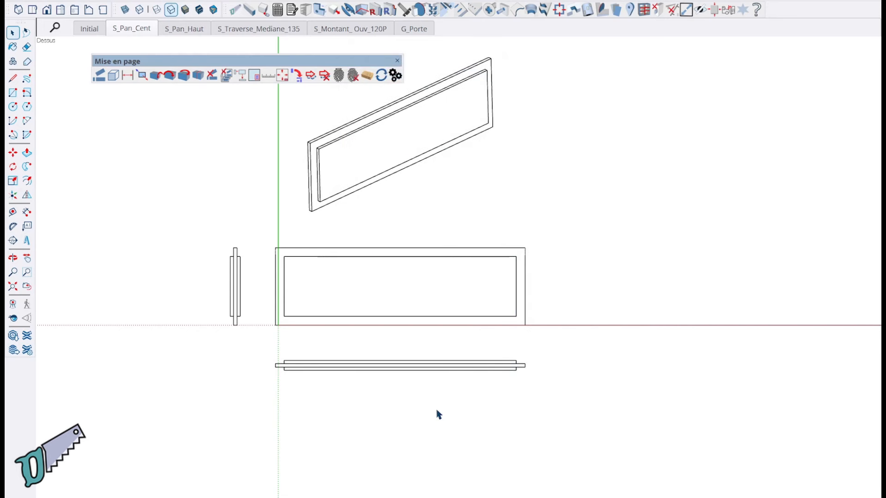
Step: Apply the default A3_paysage title block to the current scene only, without adapting it to the views
{"action": "left_click", "coordinate": [255, 79]}
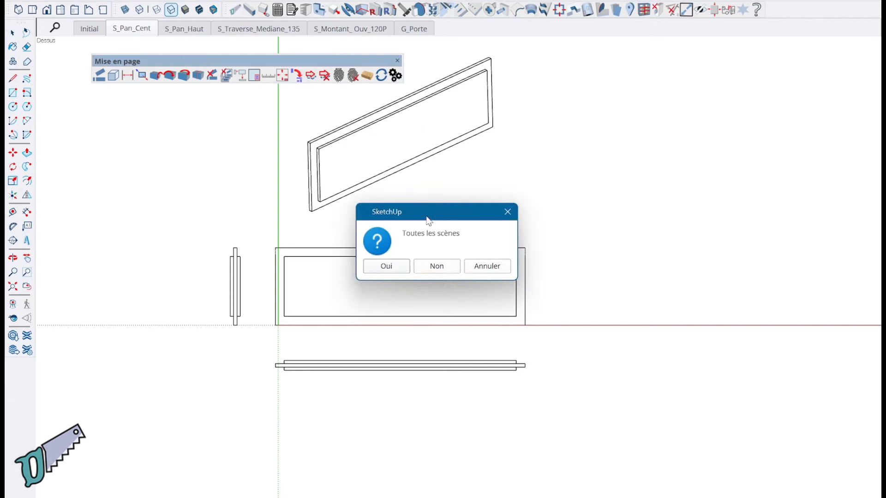
{"action": "left_click", "coordinate": [435, 263]}
{"action": "left_click", "coordinate": [436, 265]}
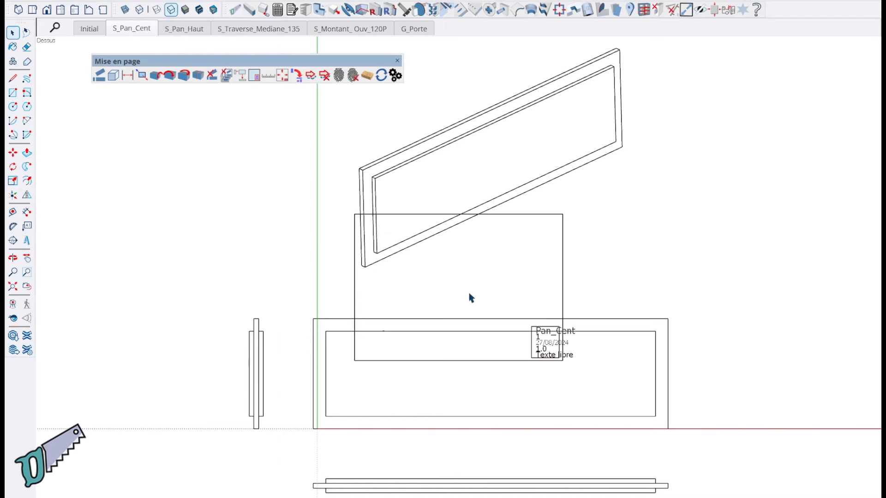
Step: Adapt the title block to the size of the views in the current scene only
{"action": "left_click", "coordinate": [283, 75]}
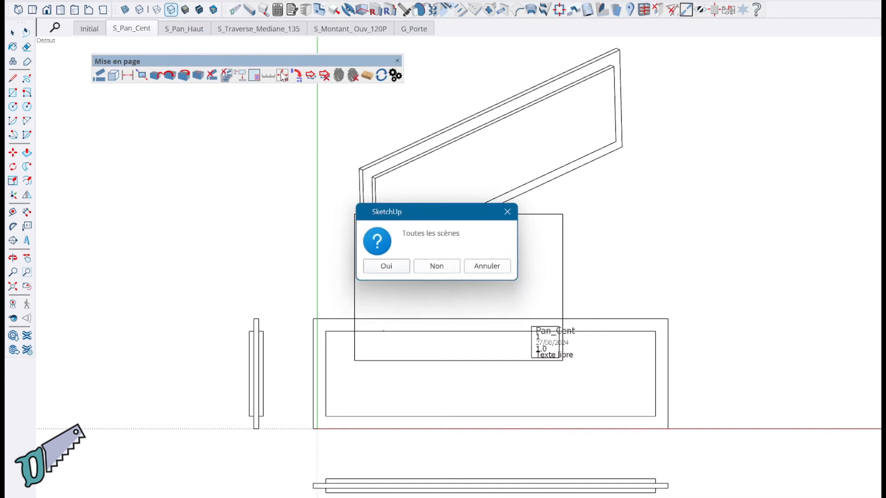
{"action": "left_click", "coordinate": [437, 266]}
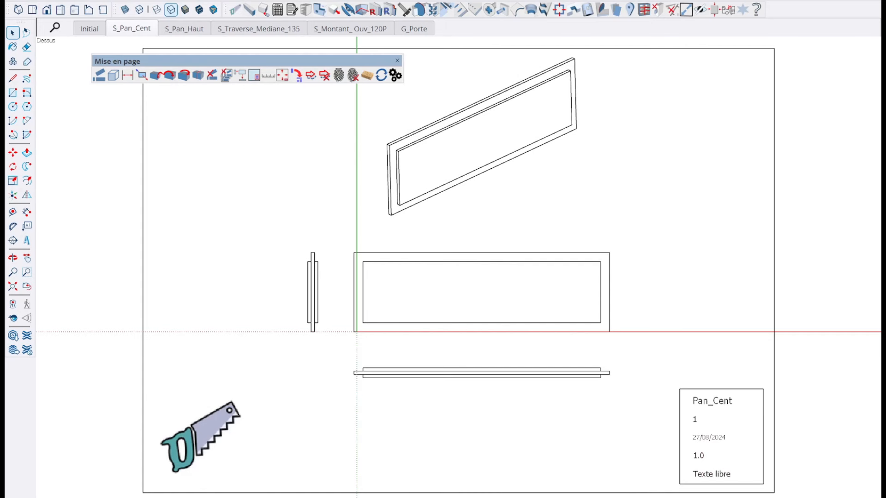
{"action": "left_click", "coordinate": [286, 79]}
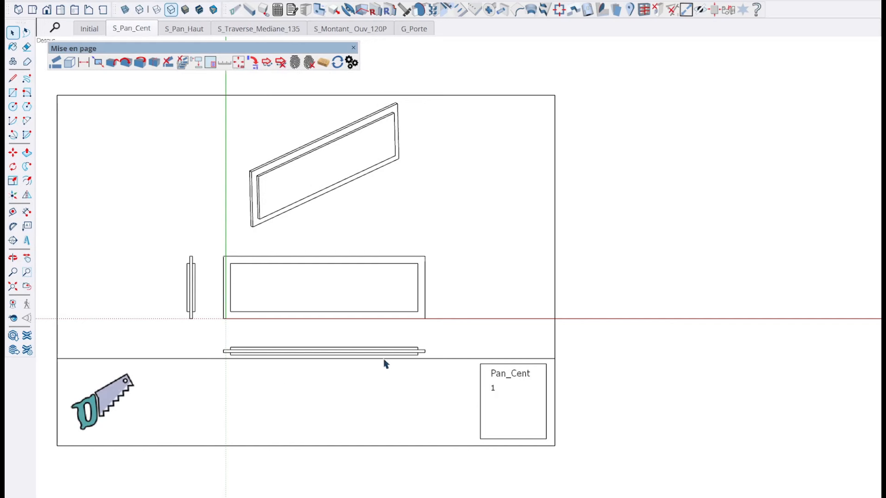
Step: Scale the scene's views by a specific factor of 2 and readapt the title block for the current scene only
{"action": "left_click", "coordinate": [223, 63]}
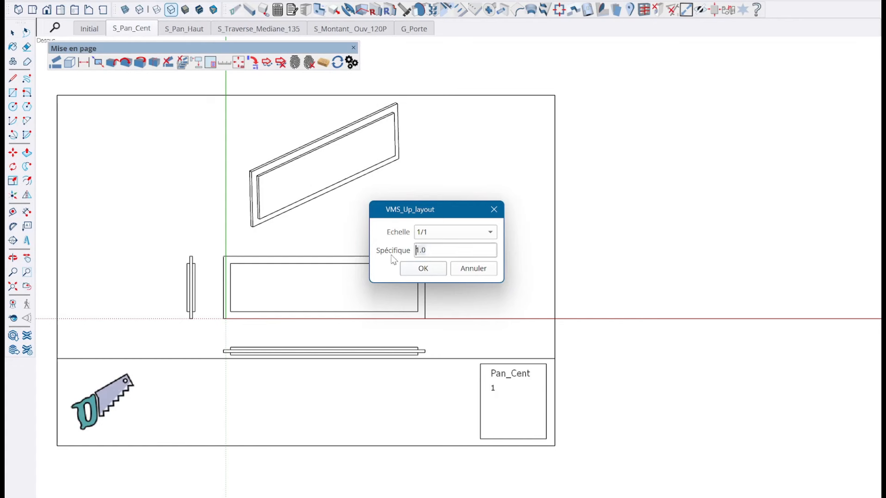
{"action": "type", "text": "2"}
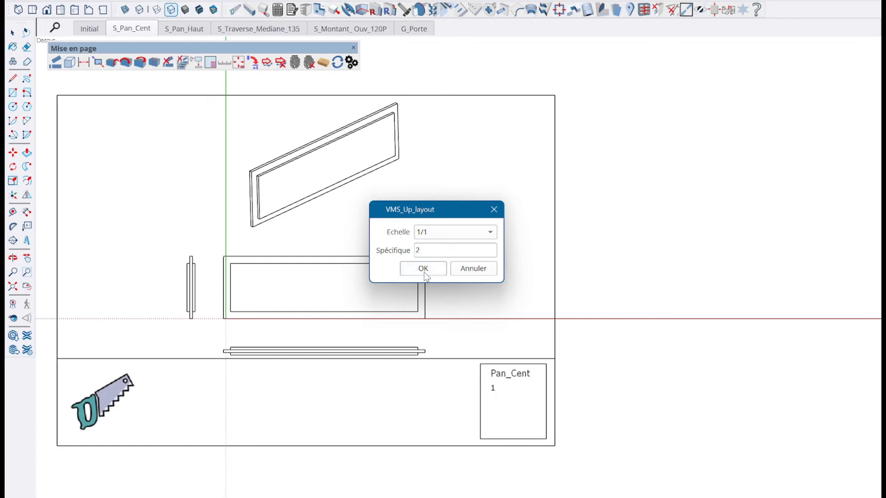
{"action": "left_click", "coordinate": [424, 269]}
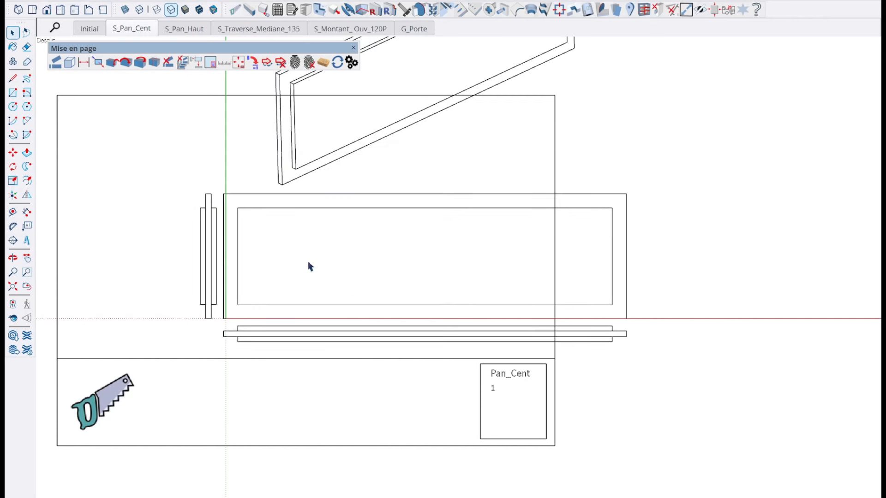
{"action": "left_click", "coordinate": [239, 62]}
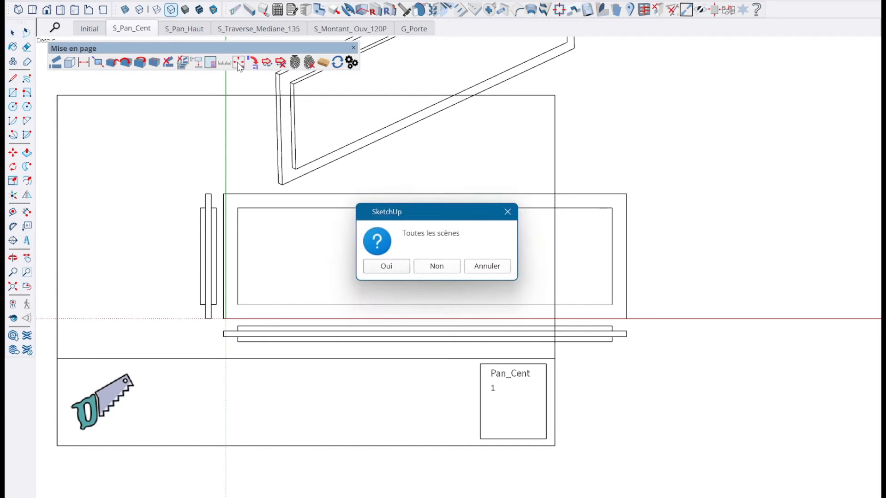
{"action": "left_click", "coordinate": [431, 272]}
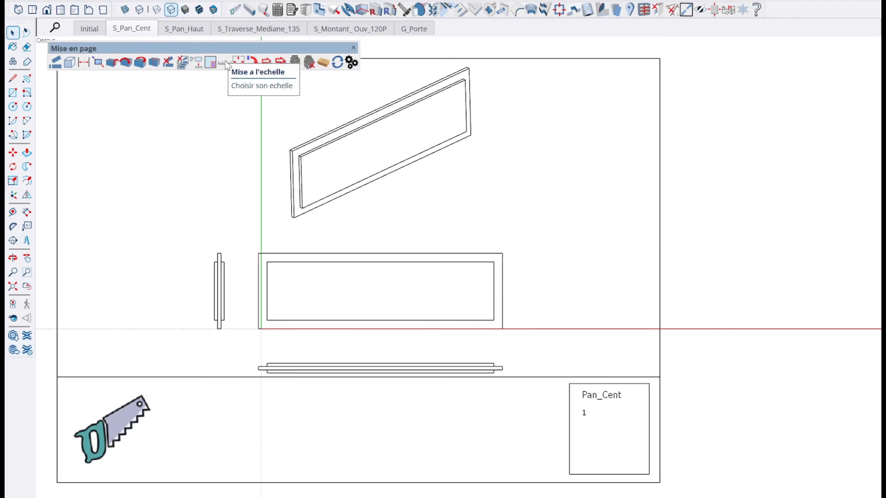
Step: Scale only the narrow side view beside the front view by a specific factor of 2
{"action": "left_click", "coordinate": [226, 303]}
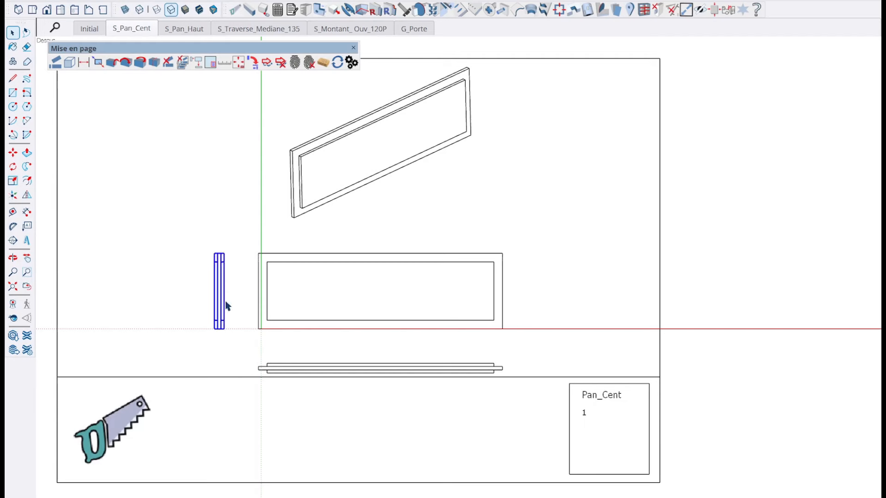
{"action": "left_click", "coordinate": [224, 64]}
{"action": "left_click_drag", "start_coordinate": [436, 251], "coordinate": [393, 255]}
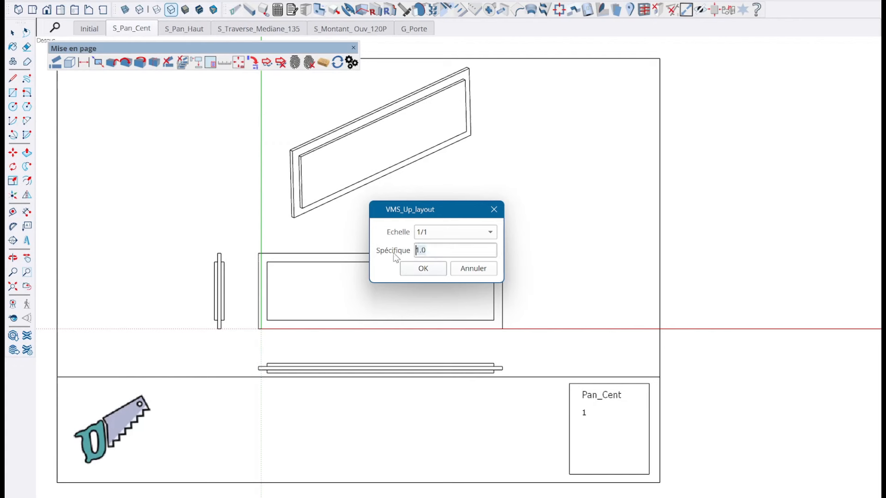
{"action": "type", "text": "2"}
{"action": "left_click", "coordinate": [436, 275]}
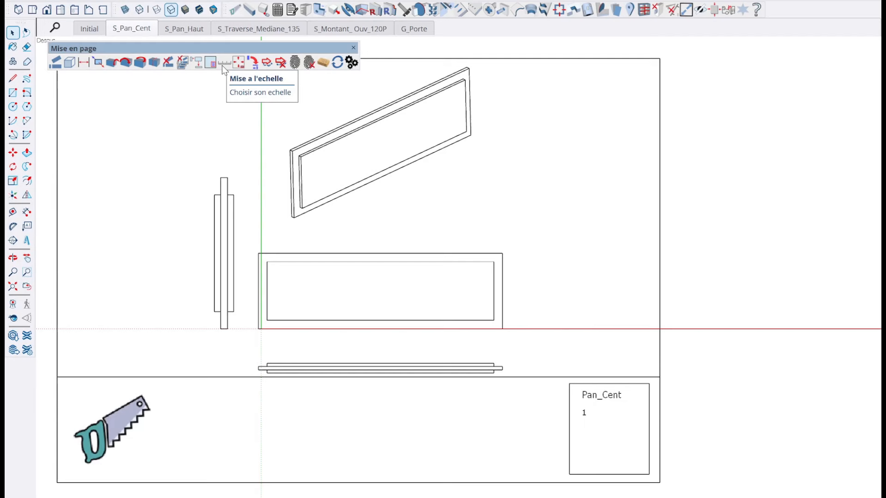
{"action": "left_click", "coordinate": [253, 65]}
{"action": "left_click", "coordinate": [433, 241]}
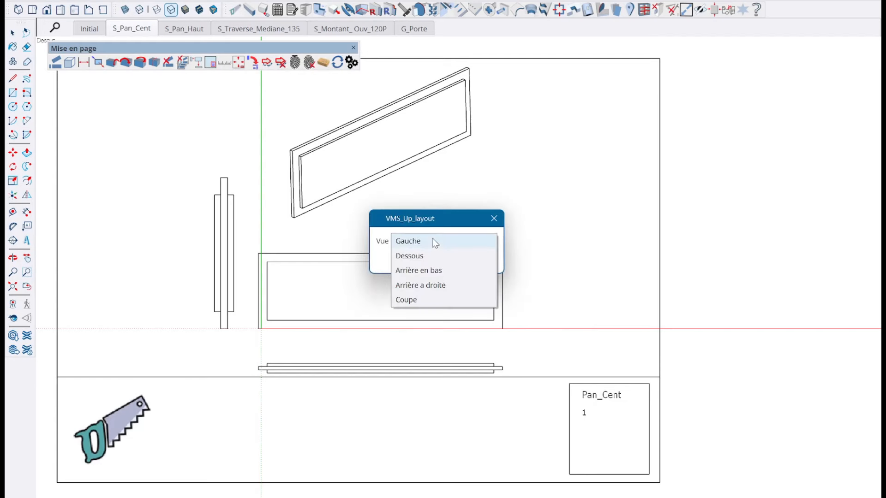
{"action": "left_click", "coordinate": [423, 303]}
{"action": "left_click", "coordinate": [251, 64]}
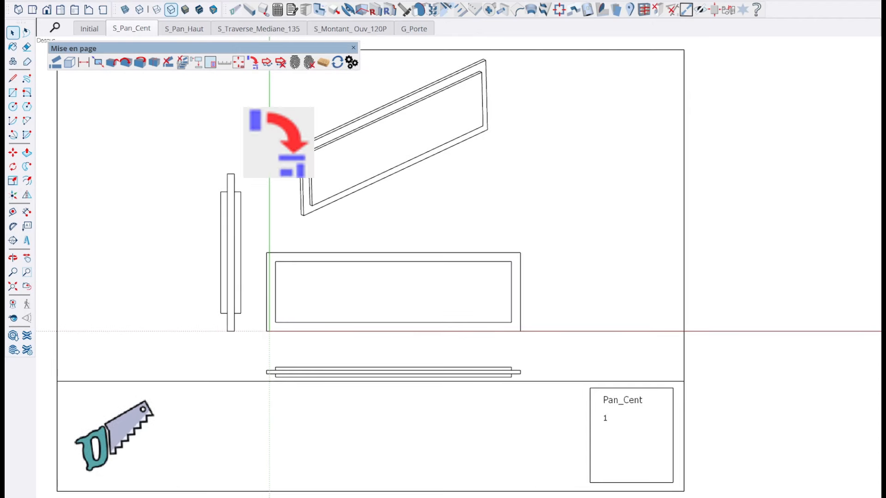
Step: Delete the isometric view from the scene and add it back with the view type Iso
{"action": "key", "text": "Delete"}
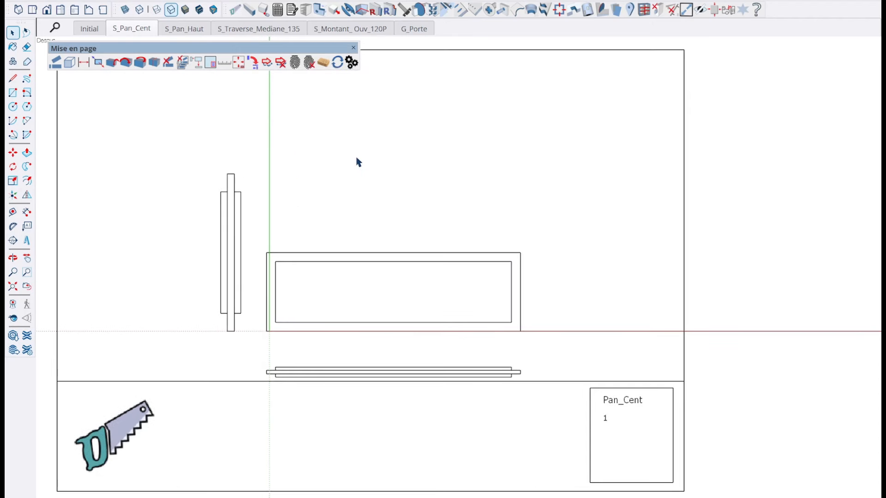
{"action": "left_click", "coordinate": [253, 62]}
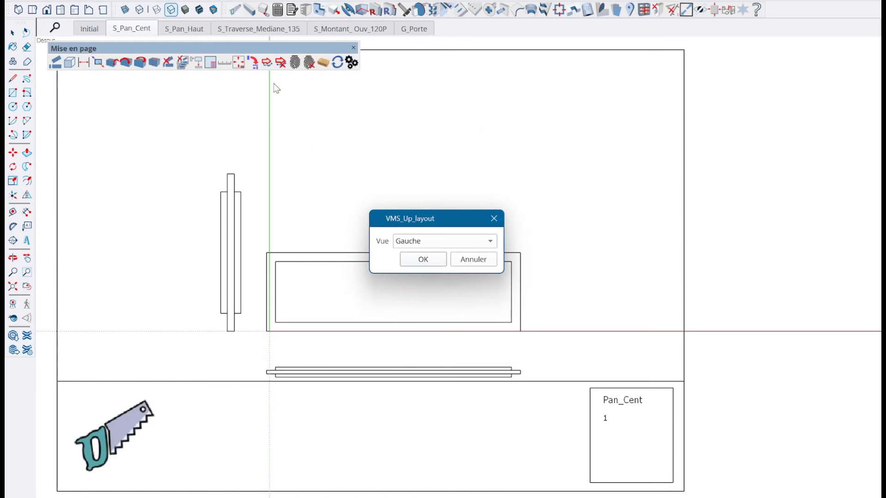
{"action": "left_click", "coordinate": [433, 244]}
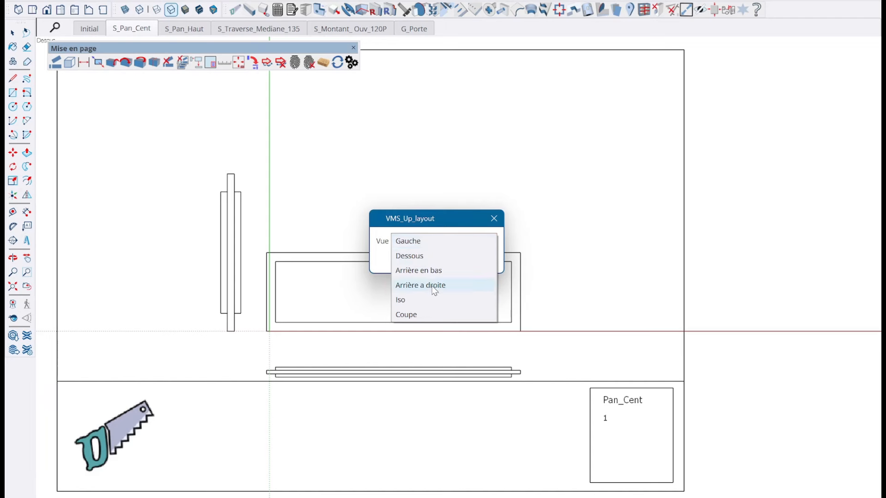
{"action": "left_click", "coordinate": [414, 304]}
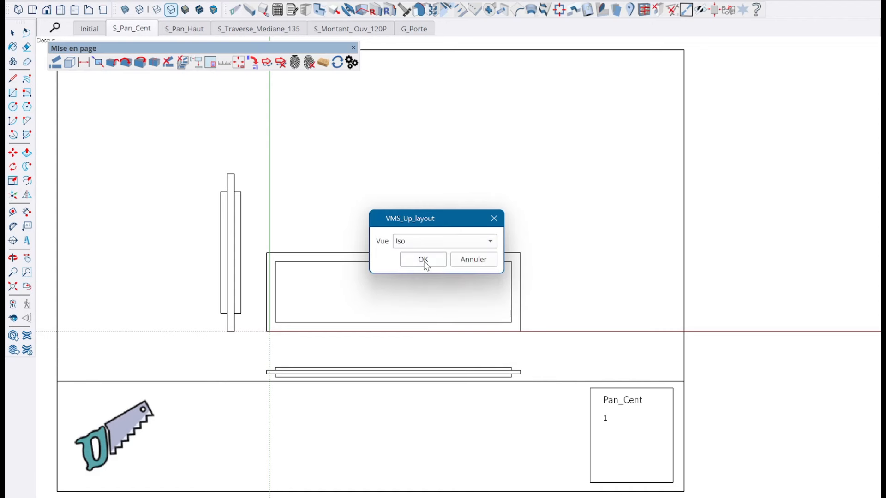
{"action": "left_click", "coordinate": [424, 260]}
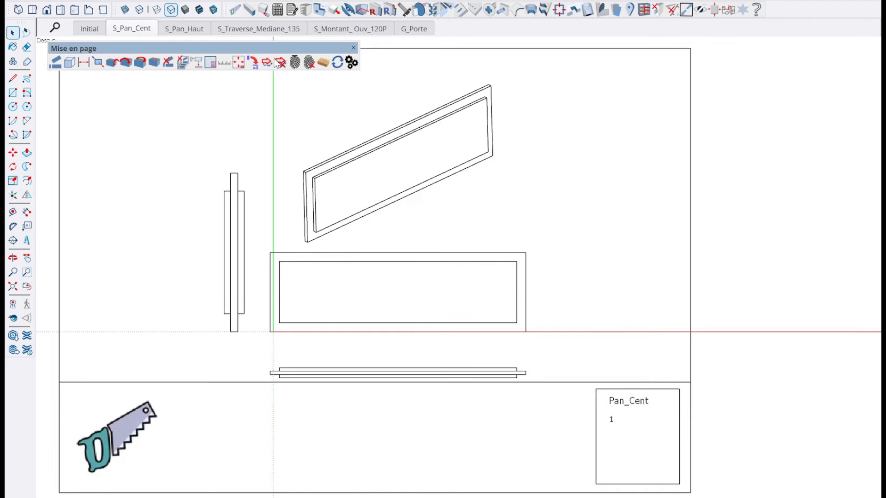
Step: Add the Dessous view to the current scene
{"action": "left_click", "coordinate": [252, 66]}
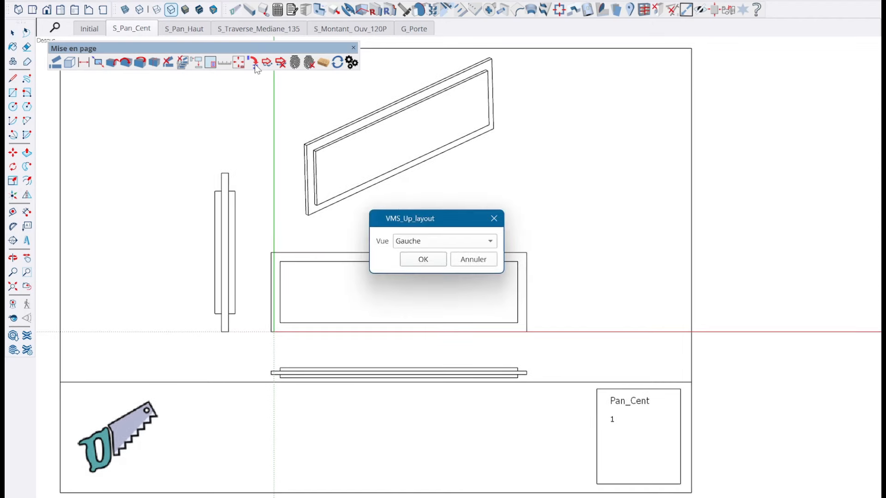
{"action": "left_click", "coordinate": [428, 245]}
{"action": "left_click", "coordinate": [427, 257]}
{"action": "left_click", "coordinate": [423, 259]}
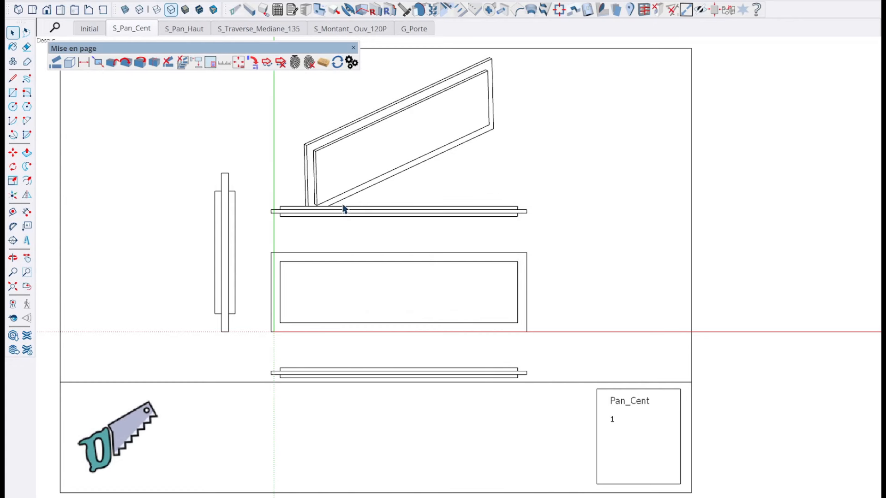
Step: Space the views 100 mm apart and adapt the title block to them, both for the current scene only
{"action": "left_click", "coordinate": [198, 66]}
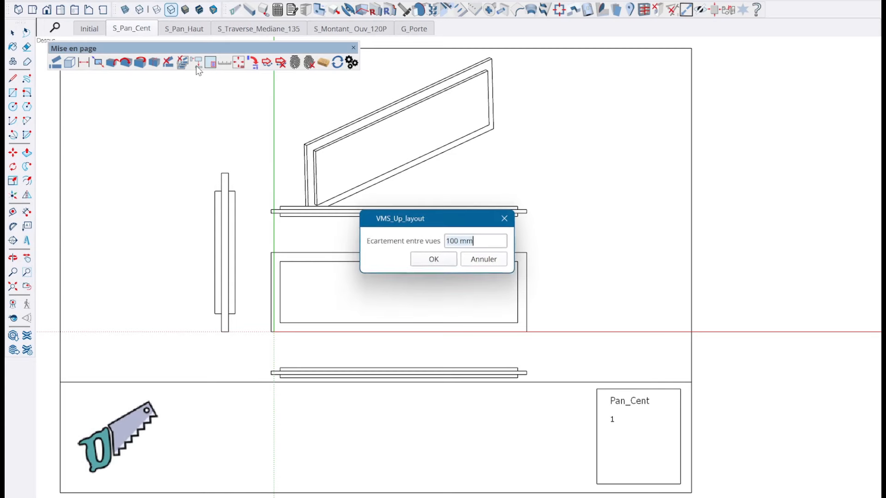
{"action": "left_click", "coordinate": [438, 261]}
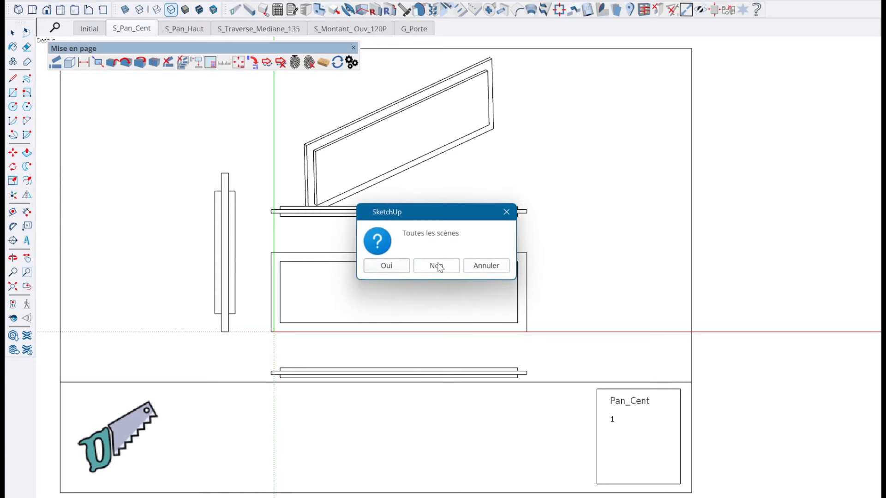
{"action": "left_click", "coordinate": [437, 267]}
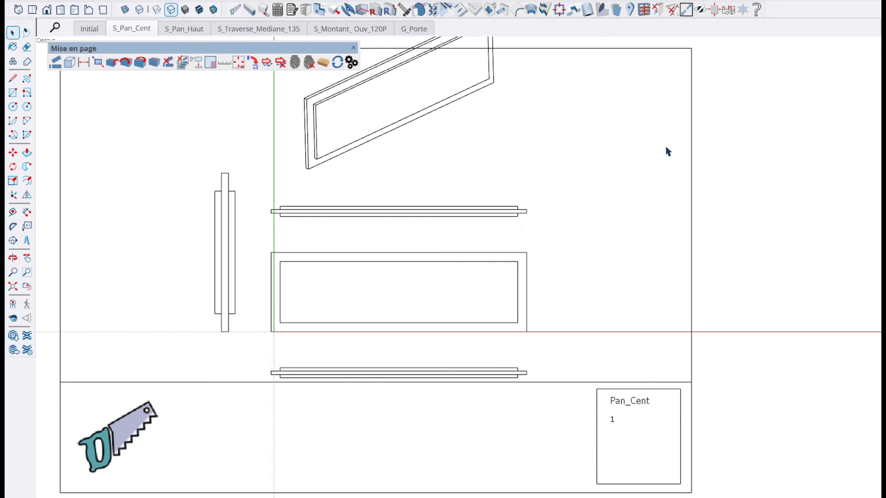
{"action": "left_click", "coordinate": [239, 63]}
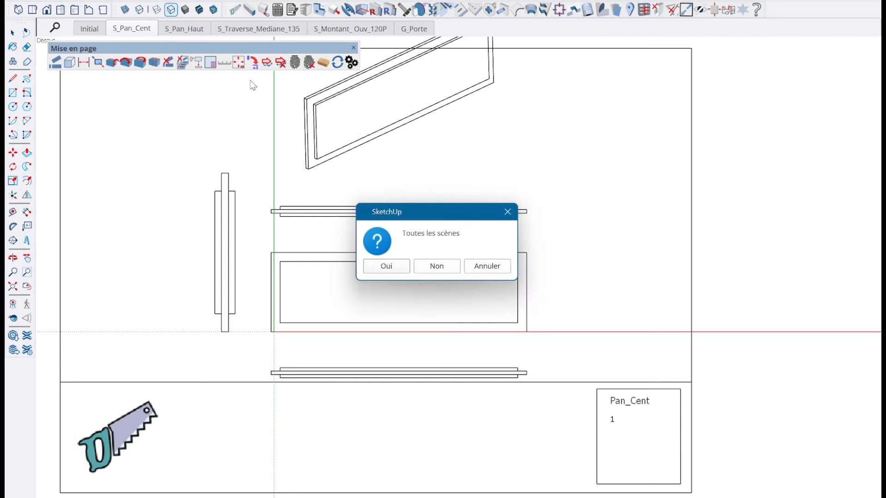
{"action": "left_click", "coordinate": [441, 266]}
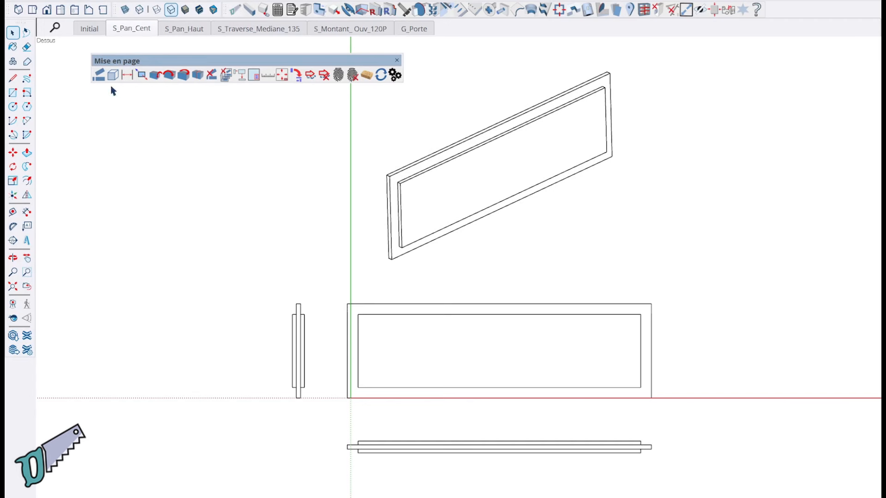
Step: In the Initial scene, open the door's small middle panel for editing and draw a horizontal rectangle near the centre of its face
{"action": "left_click", "coordinate": [90, 29]}
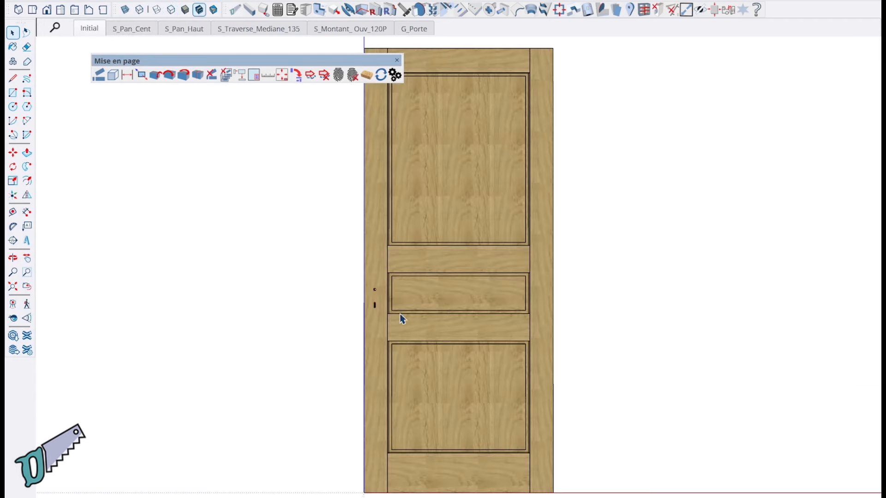
{"action": "scroll", "coordinate": [450, 353], "scroll_direction": "up", "scroll_amount": 4}
{"action": "scroll", "coordinate": [442, 333], "scroll_direction": "up", "scroll_amount": 1}
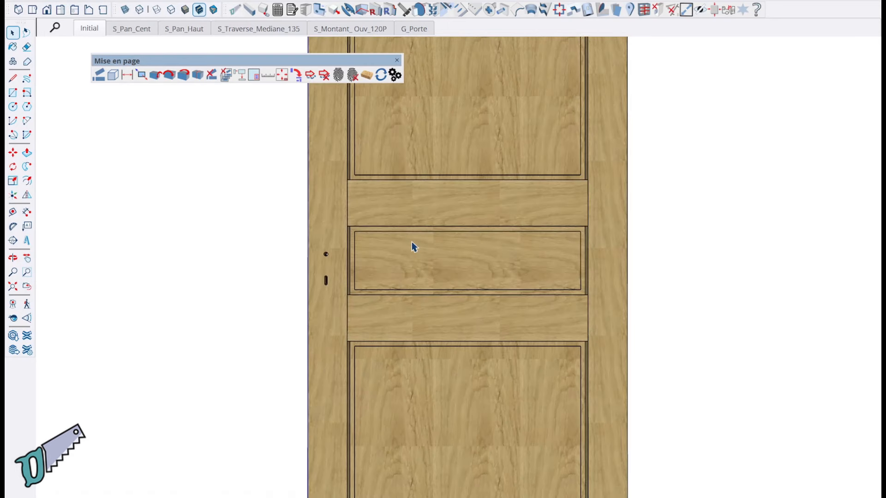
{"action": "double_click", "coordinate": [404, 262]}
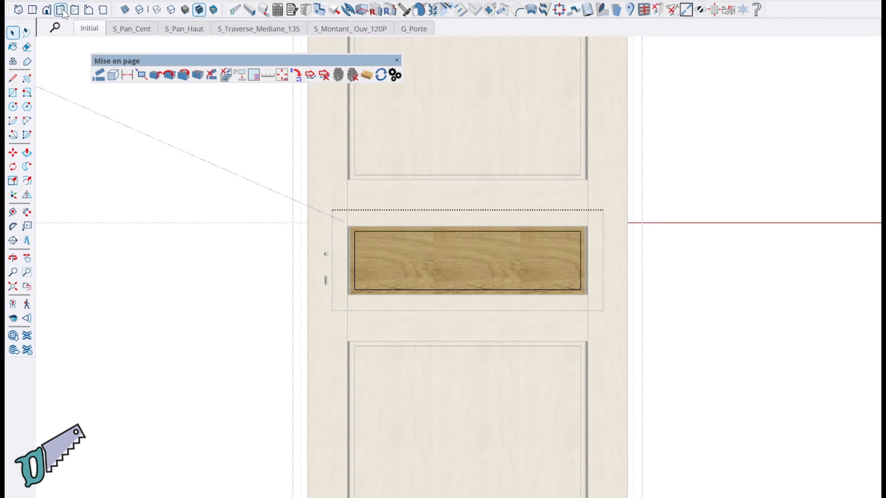
{"action": "key", "text": "r"}
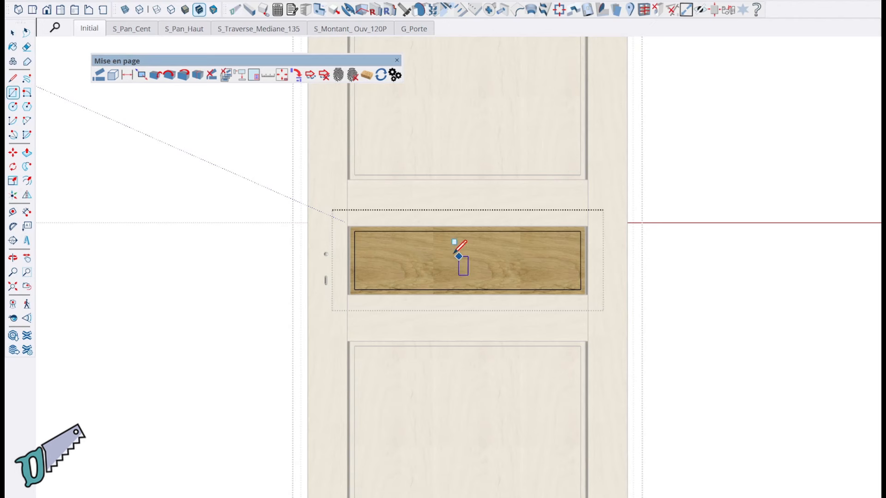
{"action": "left_click", "coordinate": [432, 248]}
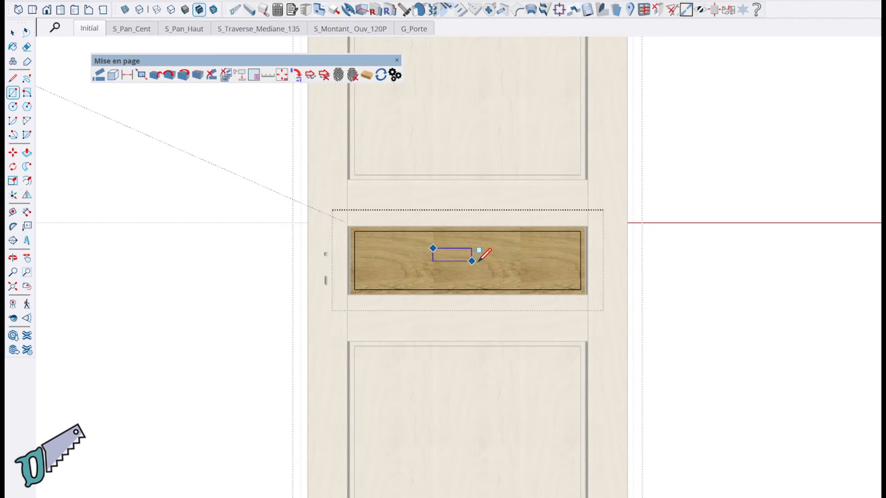
{"action": "left_click", "coordinate": [501, 267]}
Step: Push/Pull the rectangle outward into a raised block, and return from component editing to the S_Pan_Cent scene
{"action": "mouse_move", "coordinate": [510, 263]}
{"action": "middle_mouse_down"}
{"action": "mouse_move", "coordinate": [455, 340]}
{"action": "mouse_move", "coordinate": [402, 361]}
{"action": "middle_mouse_up"}
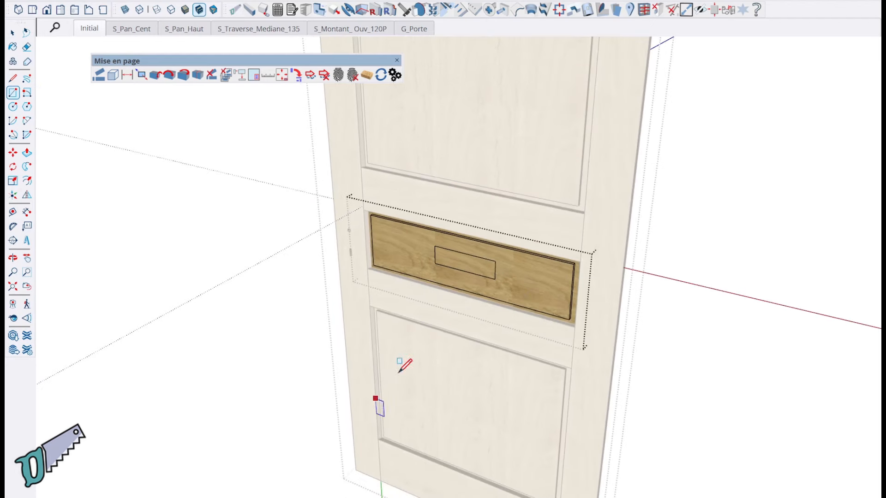
{"action": "key", "text": "p"}
{"action": "left_click", "coordinate": [480, 276]}
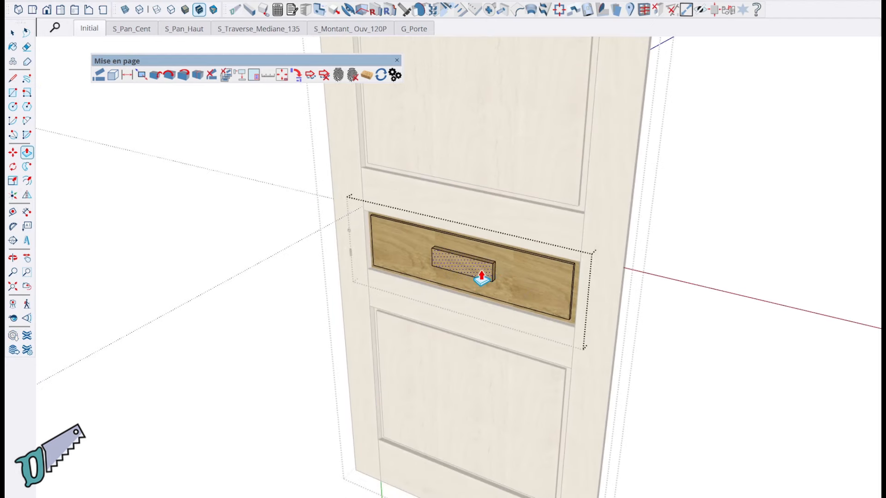
{"action": "key", "text": "space"}
{"action": "left_click", "coordinate": [286, 325]}
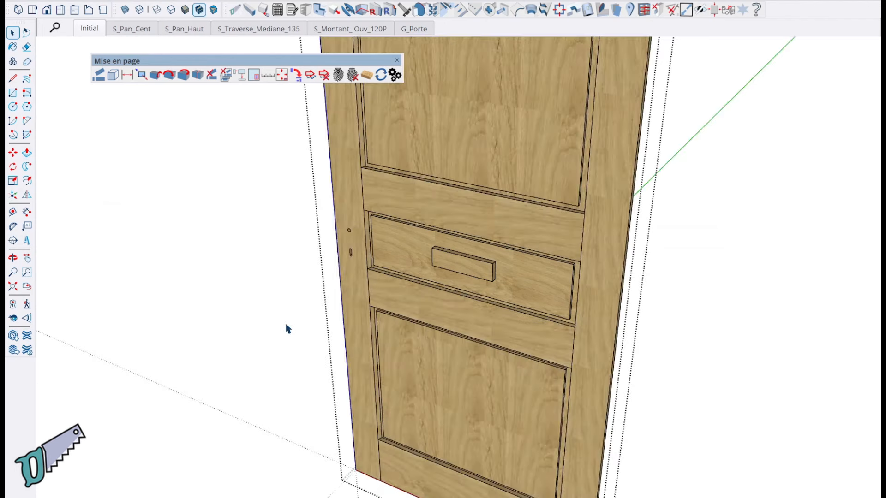
{"action": "left_click", "coordinate": [238, 308]}
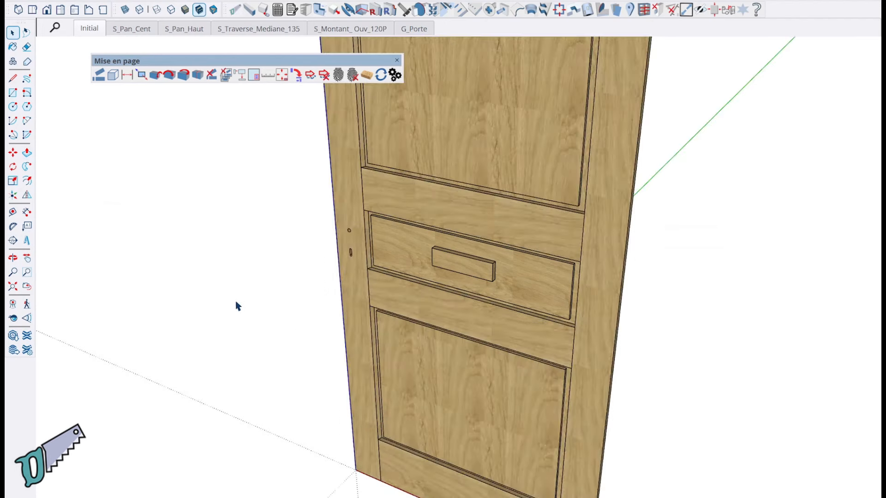
{"action": "left_click", "coordinate": [136, 32]}
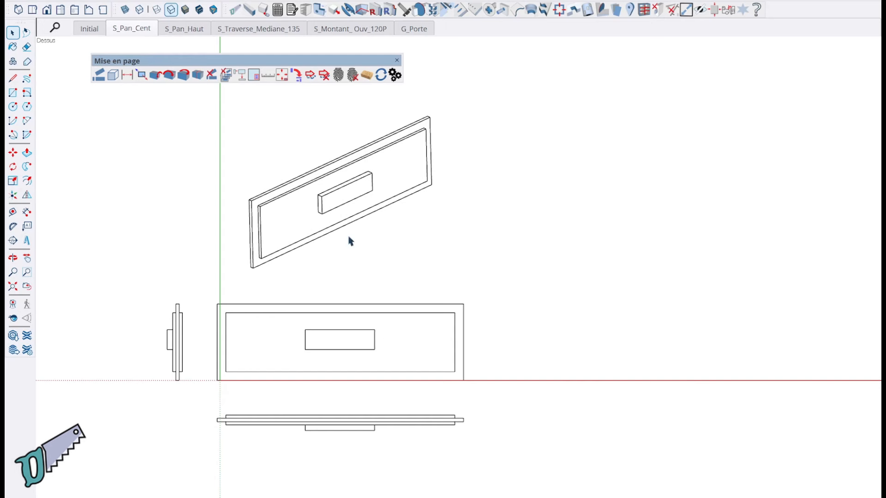
Step: Add a separate front-facing cut view of the panel to the S_Pan_Cent scene
{"action": "left_click", "coordinate": [302, 72]}
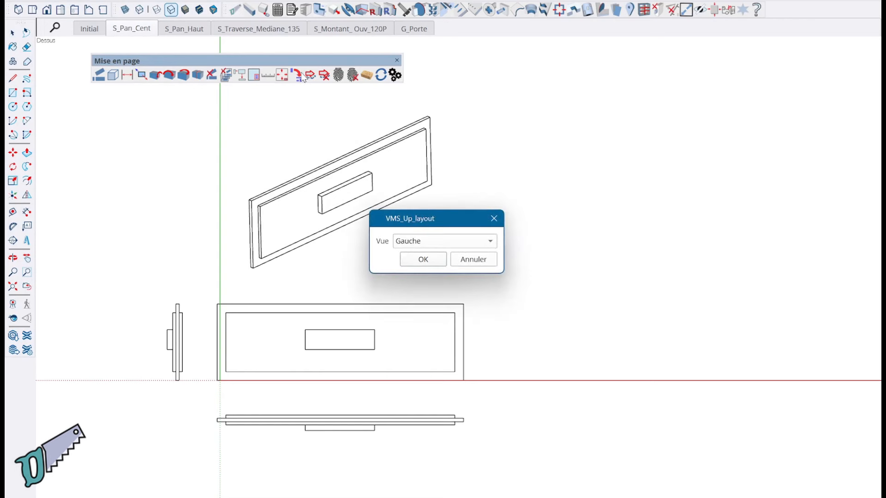
{"action": "left_click", "coordinate": [433, 240]}
{"action": "left_click", "coordinate": [420, 301]}
{"action": "left_click", "coordinate": [425, 260]}
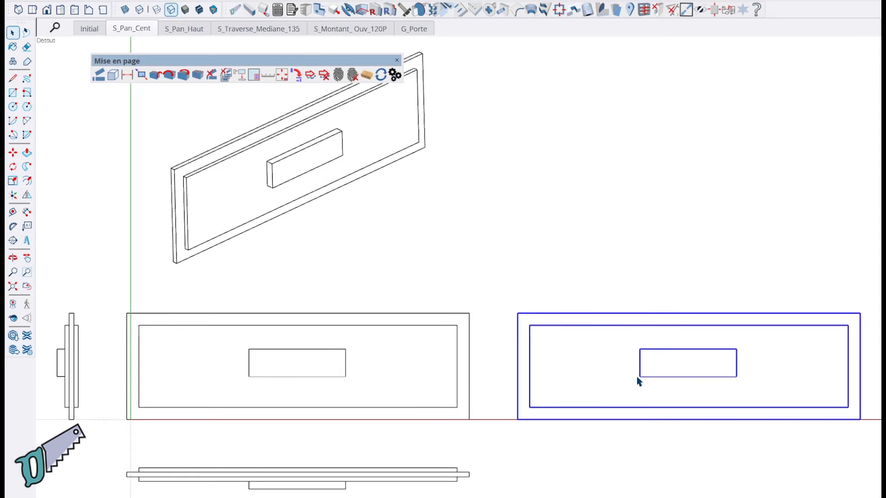
Step: Examine the entity info of the new cut view and of the component inside it
{"action": "right_click", "coordinate": [582, 373]}
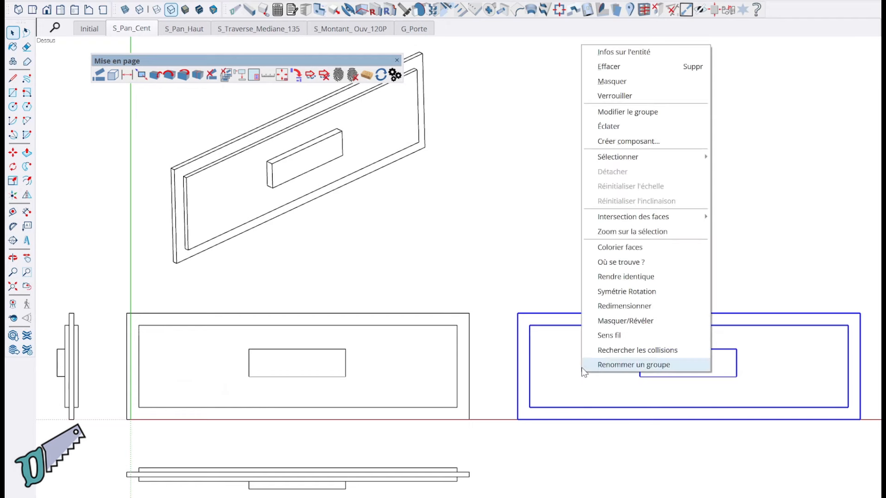
{"action": "left_click", "coordinate": [611, 52]}
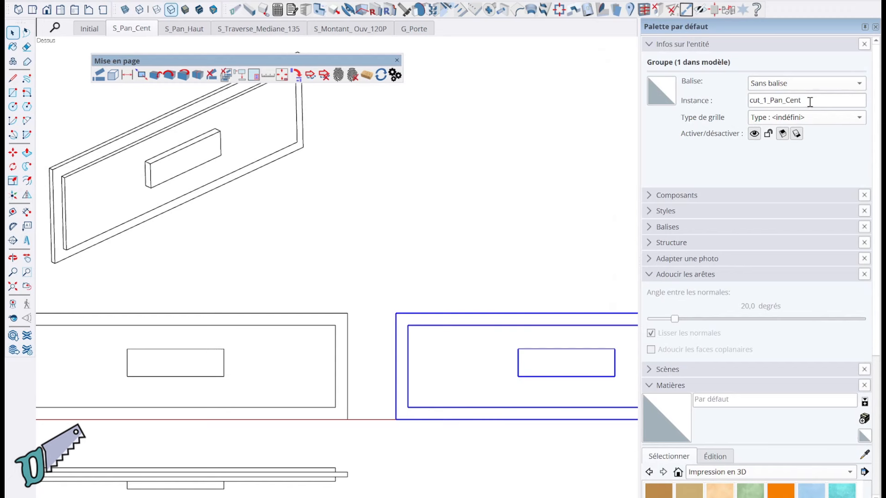
{"action": "double_click", "coordinate": [530, 373]}
{"action": "left_click", "coordinate": [487, 378]}
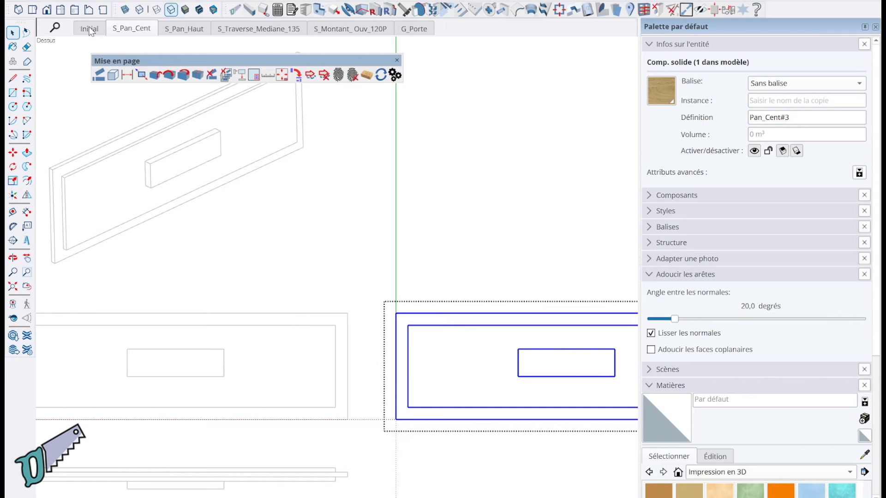
{"action": "left_click", "coordinate": [497, 251]}
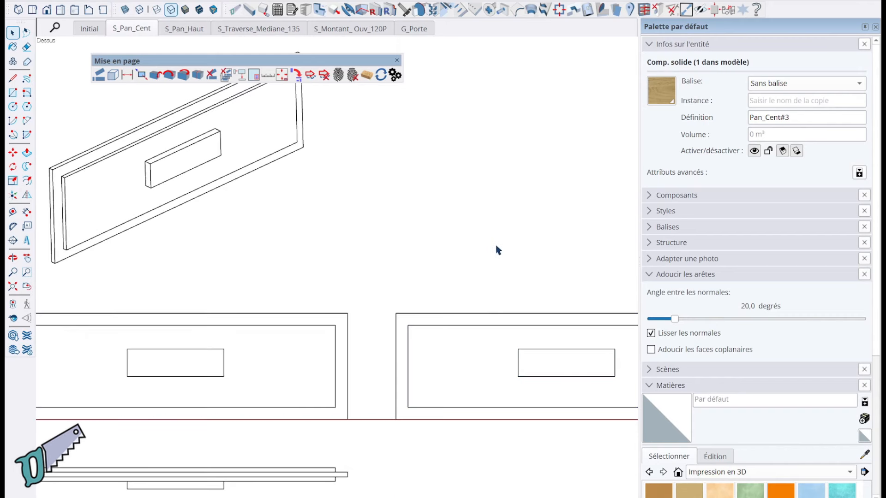
Step: Saw the cut view vertically through its centre block with Scie Radiale, using a 3 mm blade and 0 mm distance, and quit the saw
{"action": "left_click", "coordinate": [421, 15]}
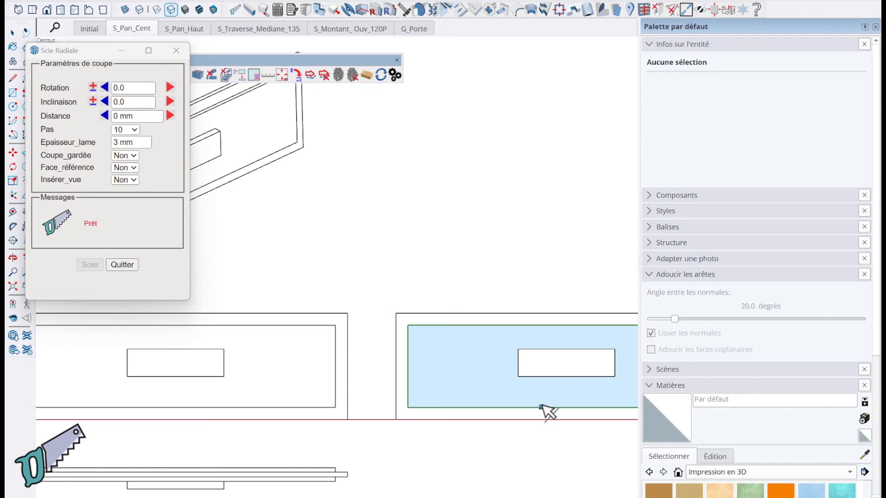
{"action": "left_click", "coordinate": [571, 408]}
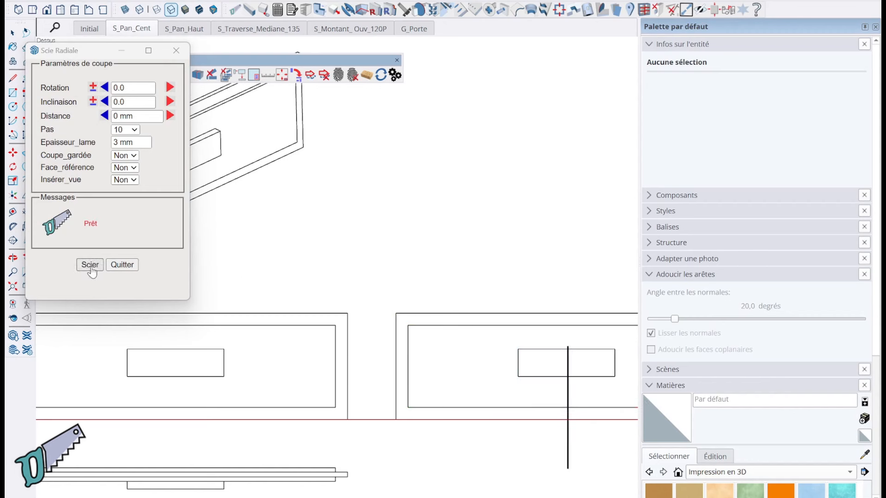
{"action": "left_click", "coordinate": [90, 266]}
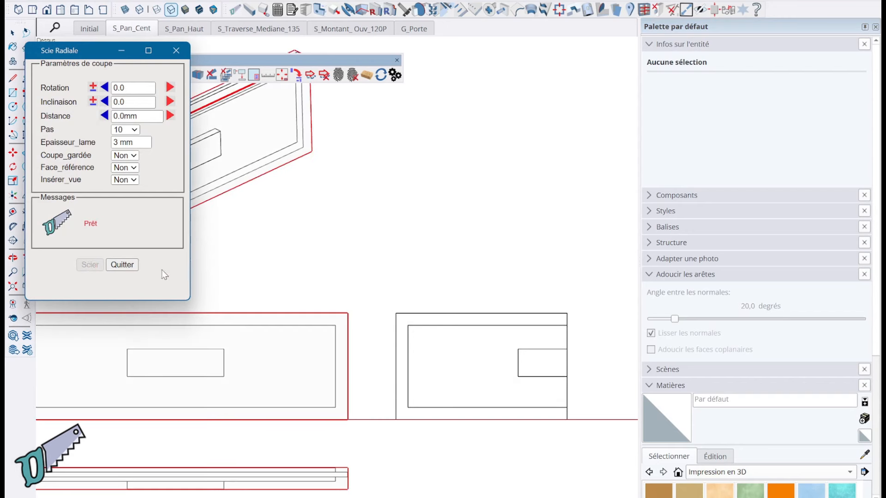
{"action": "left_click", "coordinate": [122, 265]}
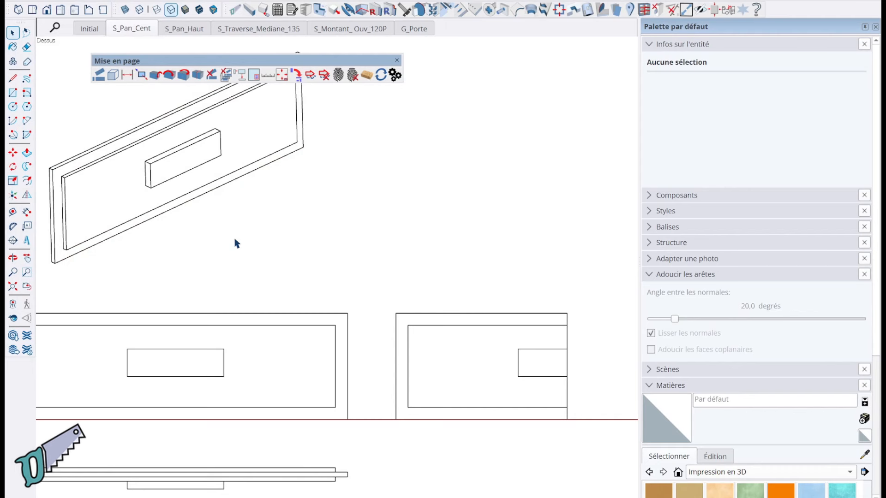
Step: Rotate the sawn view about its vertical axis in three quarter turns so that its cut section faces forward
{"action": "left_click", "coordinate": [459, 392]}
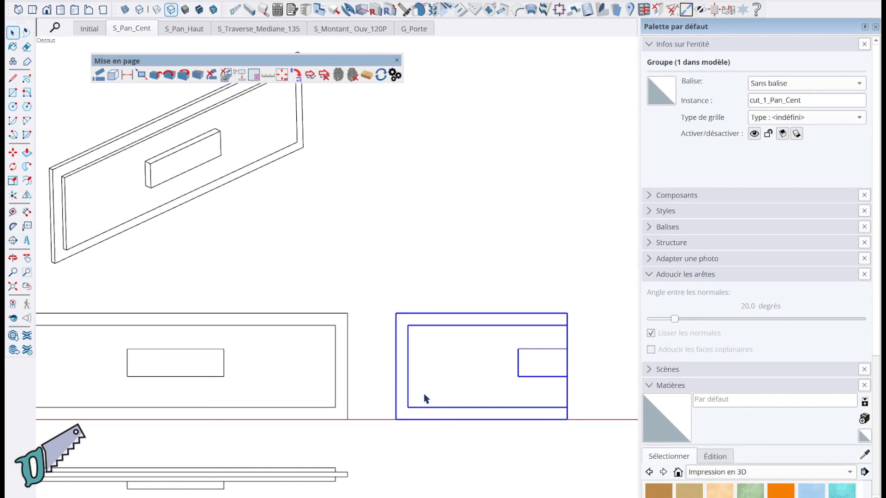
{"action": "left_click", "coordinate": [183, 75]}
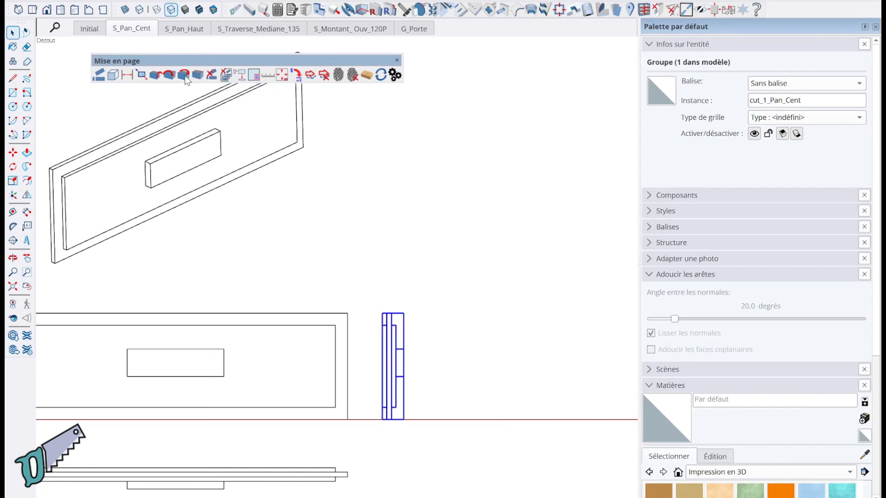
{"action": "left_click", "coordinate": [183, 75]}
{"action": "left_click", "coordinate": [184, 76]}
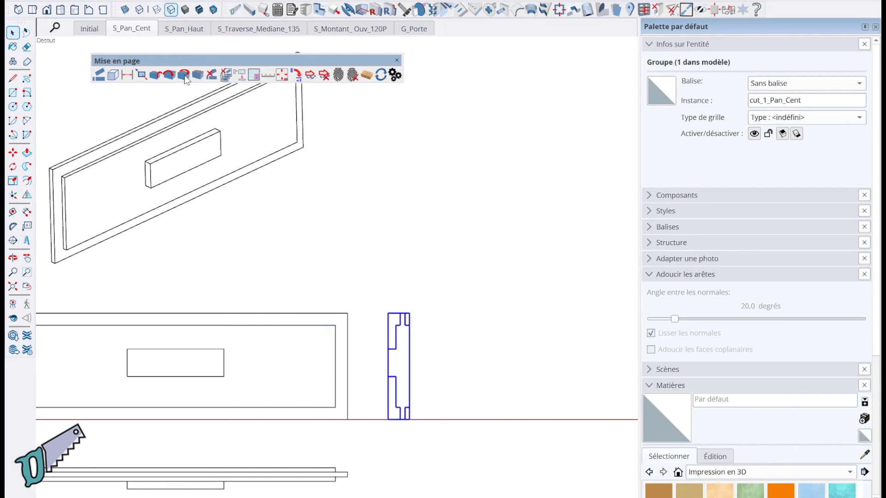
Step: Set the layout scale with a specific value of 2
{"action": "scroll", "coordinate": [337, 391], "scroll_direction": "up", "scroll_amount": 1}
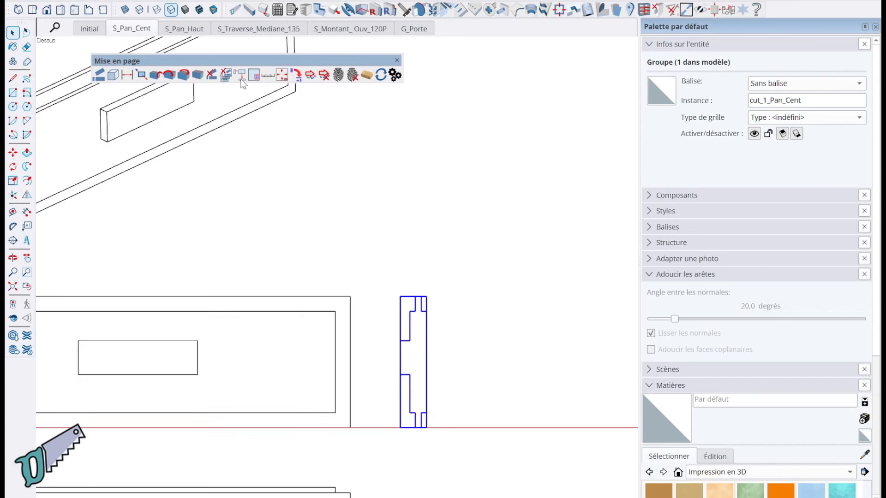
{"action": "left_click", "coordinate": [268, 75]}
{"action": "left_click", "coordinate": [442, 249]}
{"action": "type", "text": "2"}
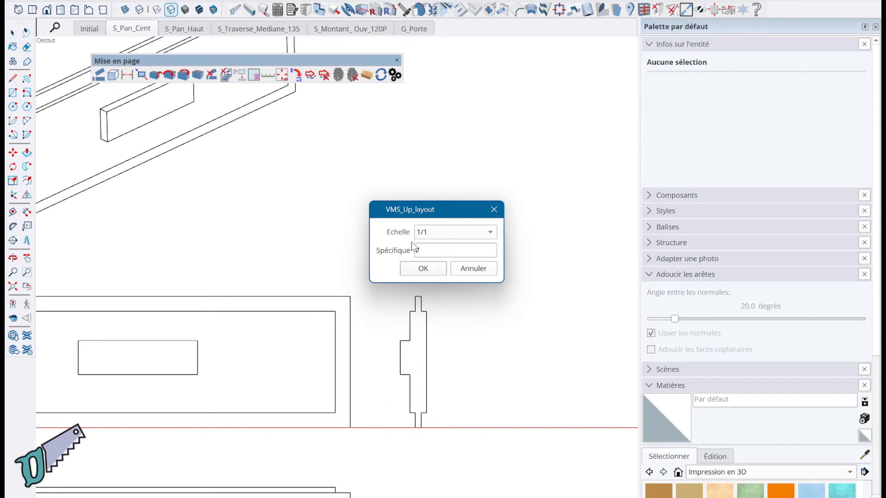
{"action": "left_click", "coordinate": [442, 274]}
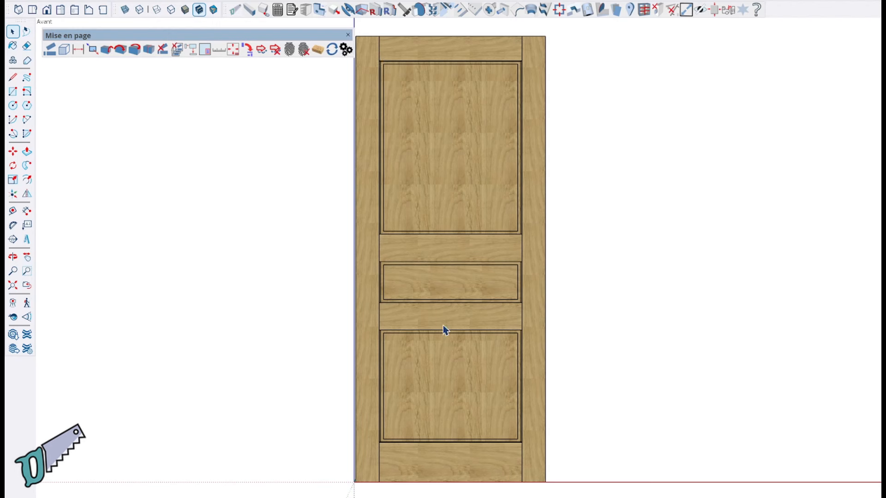
{"action": "scroll", "coordinate": [350, 342], "scroll_direction": "down", "scroll_amount": 1}
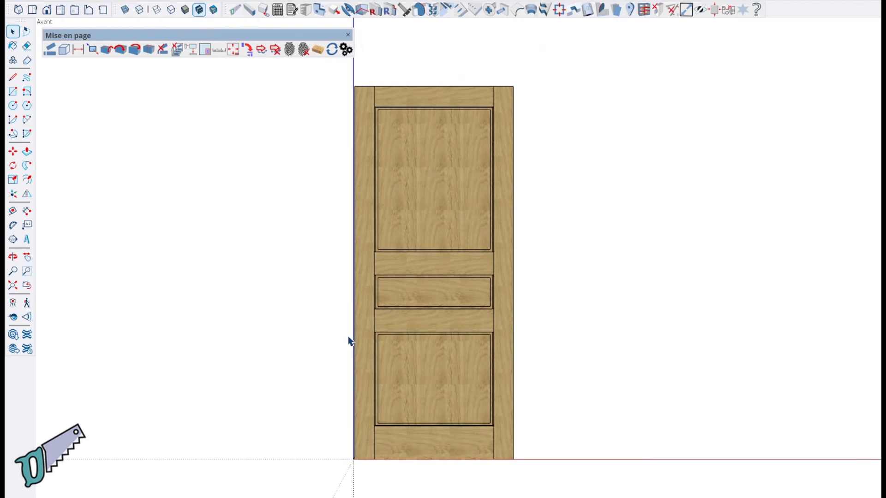
{"action": "scroll", "coordinate": [351, 341], "scroll_direction": "up", "scroll_amount": 2}
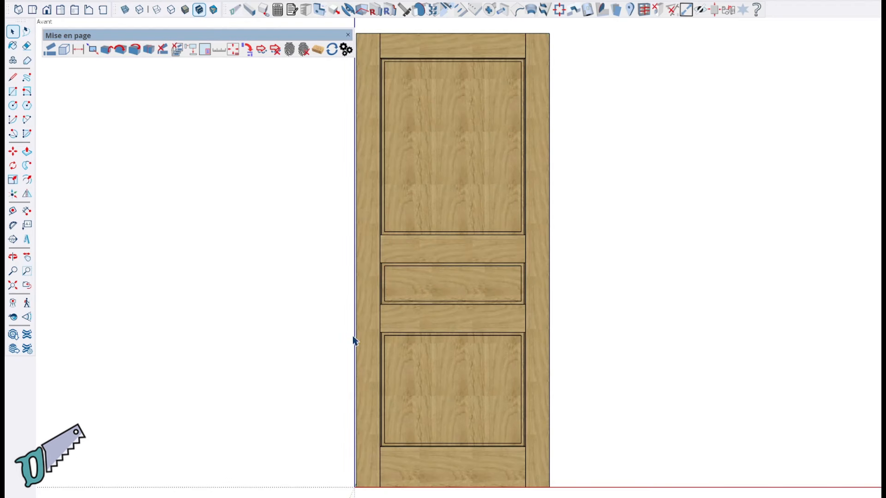